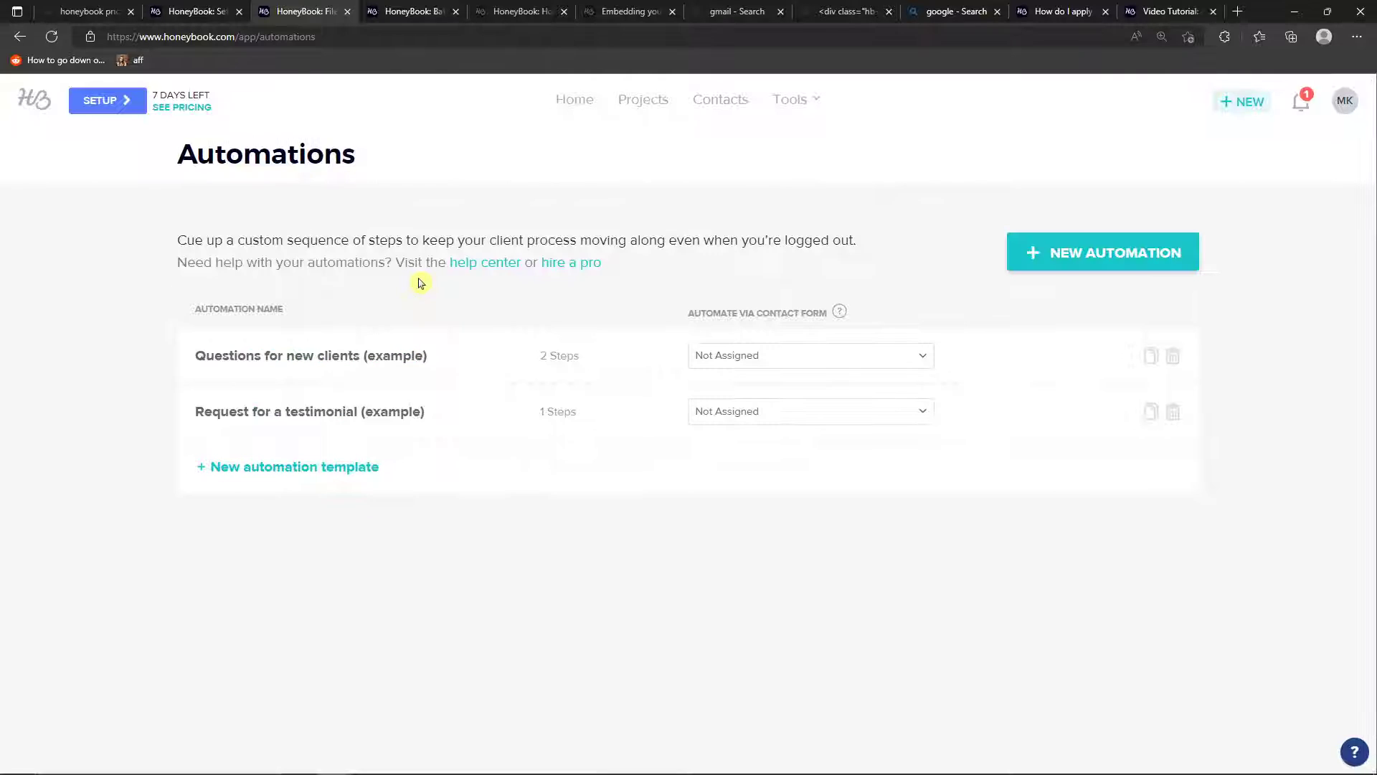
# Step: Switch to Chrome, open the HoneyBook referral link in the YouTube video description and highlight "20% off for one year"
pyautogui.hotkey('alt', 'Tab')
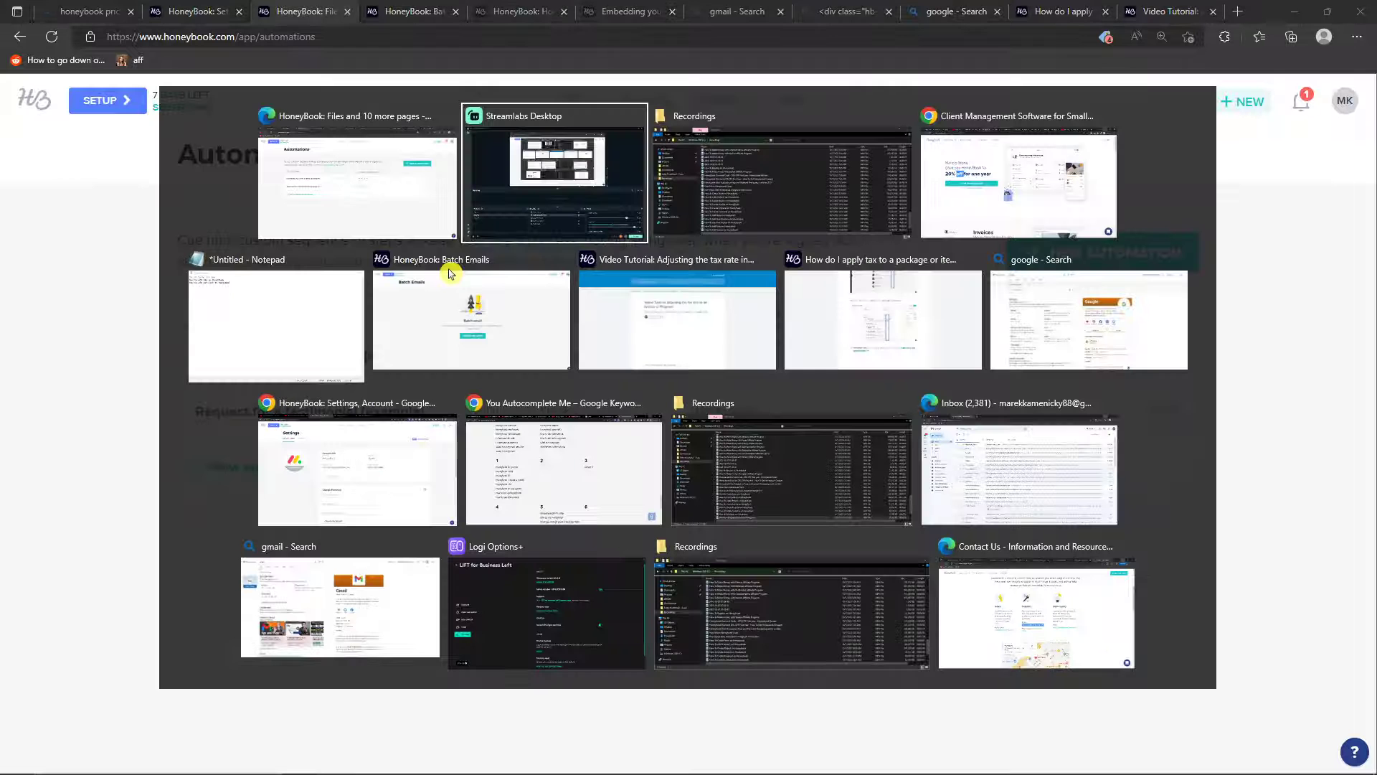
pyautogui.hotkey('alt', 'Tab')
pyautogui.hotkey('alt', 'Tab')
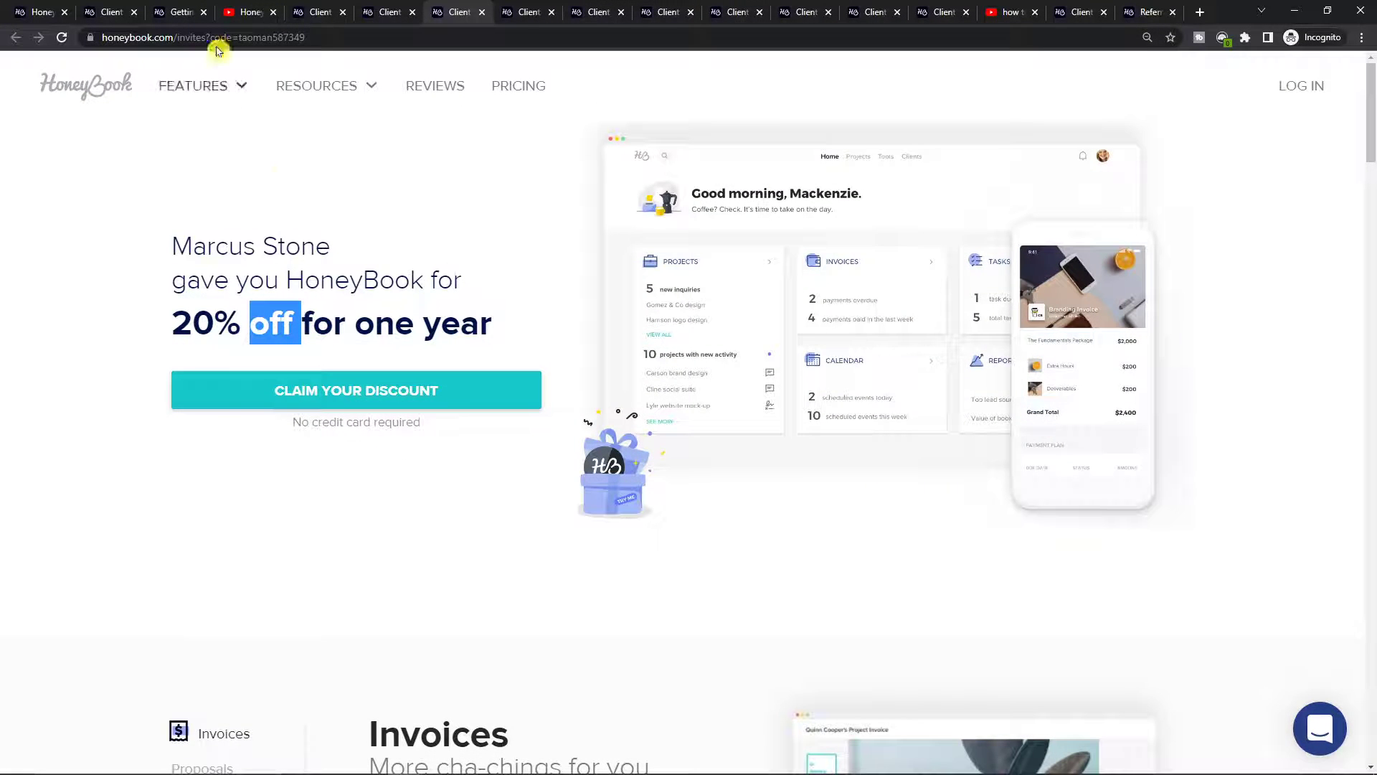
pyautogui.click(228, 12)
pyautogui.click(109, 190)
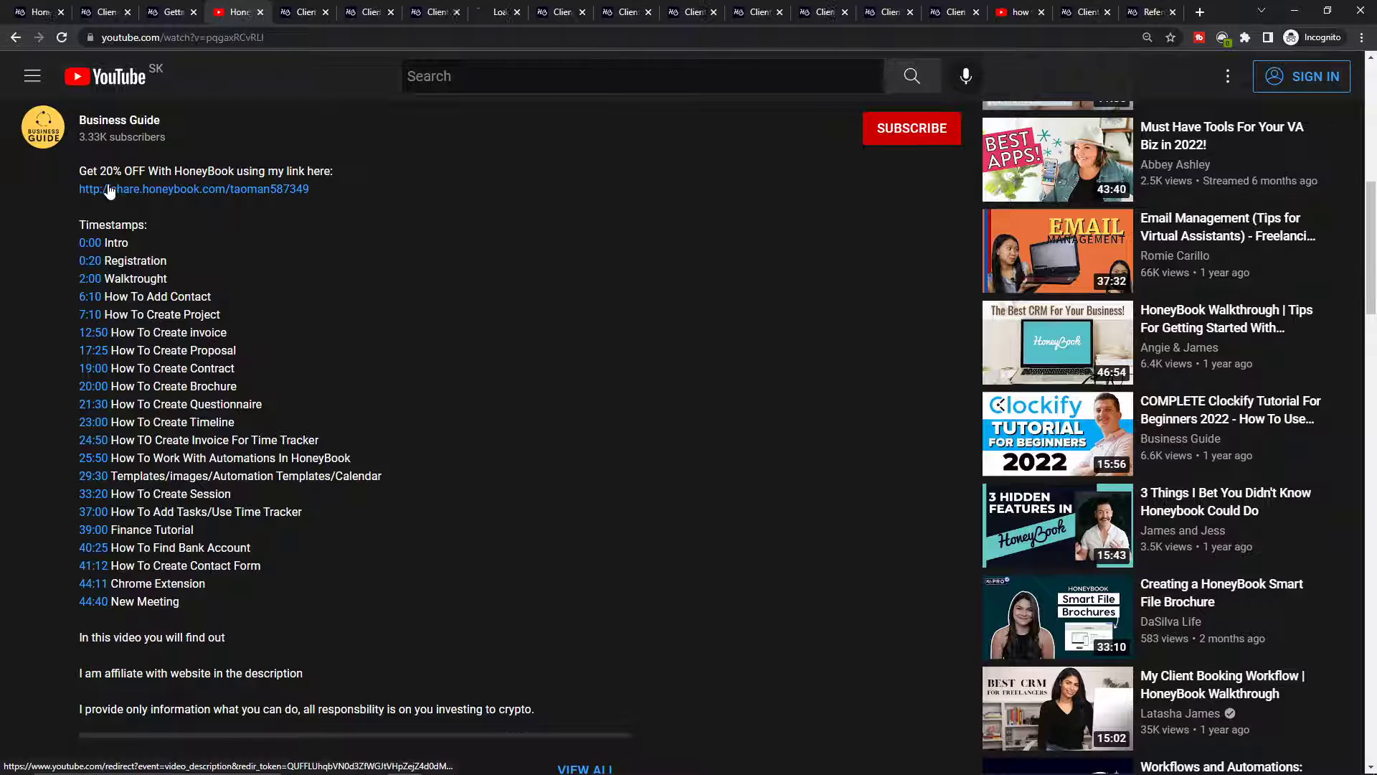
pyautogui.click(479, 7)
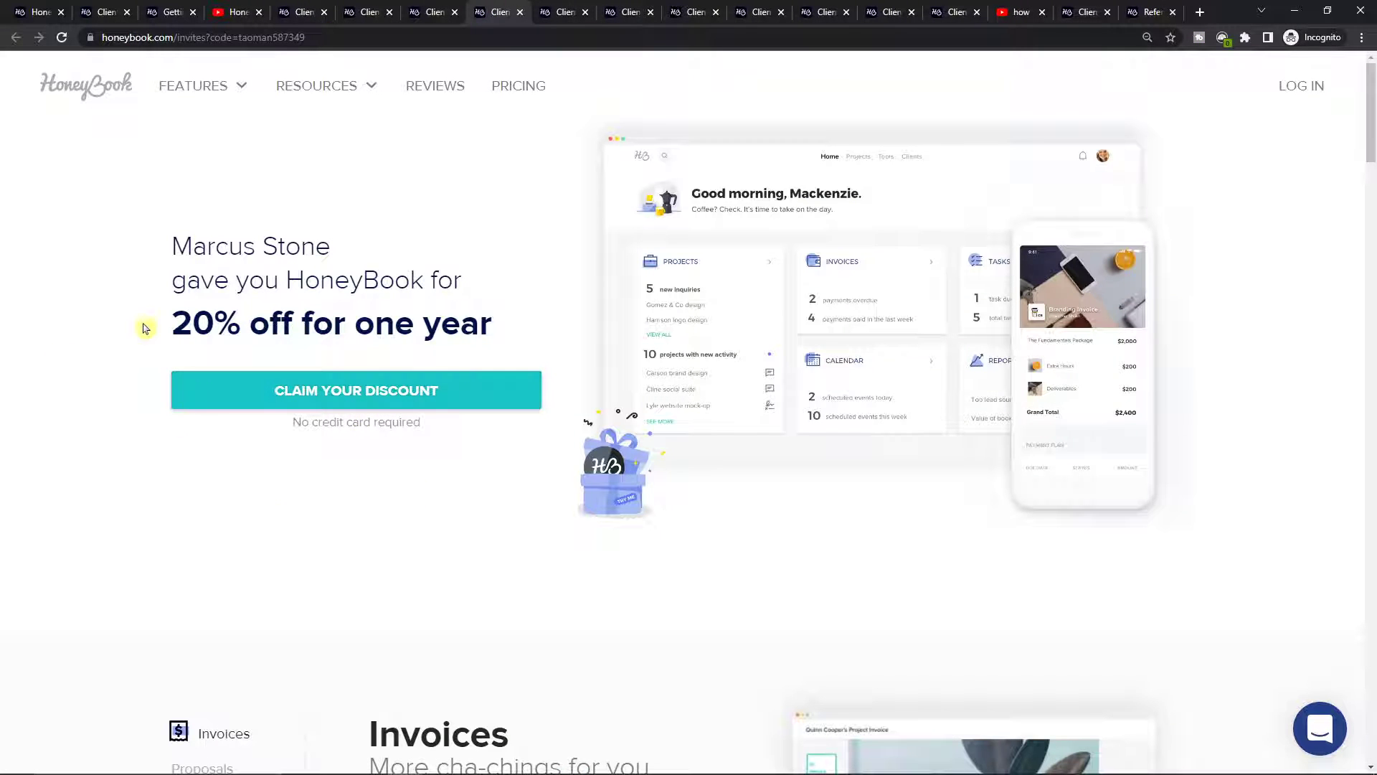
pyautogui.moveTo(154, 320); pyautogui.dragTo(197, 317)
pyautogui.click(508, 327)
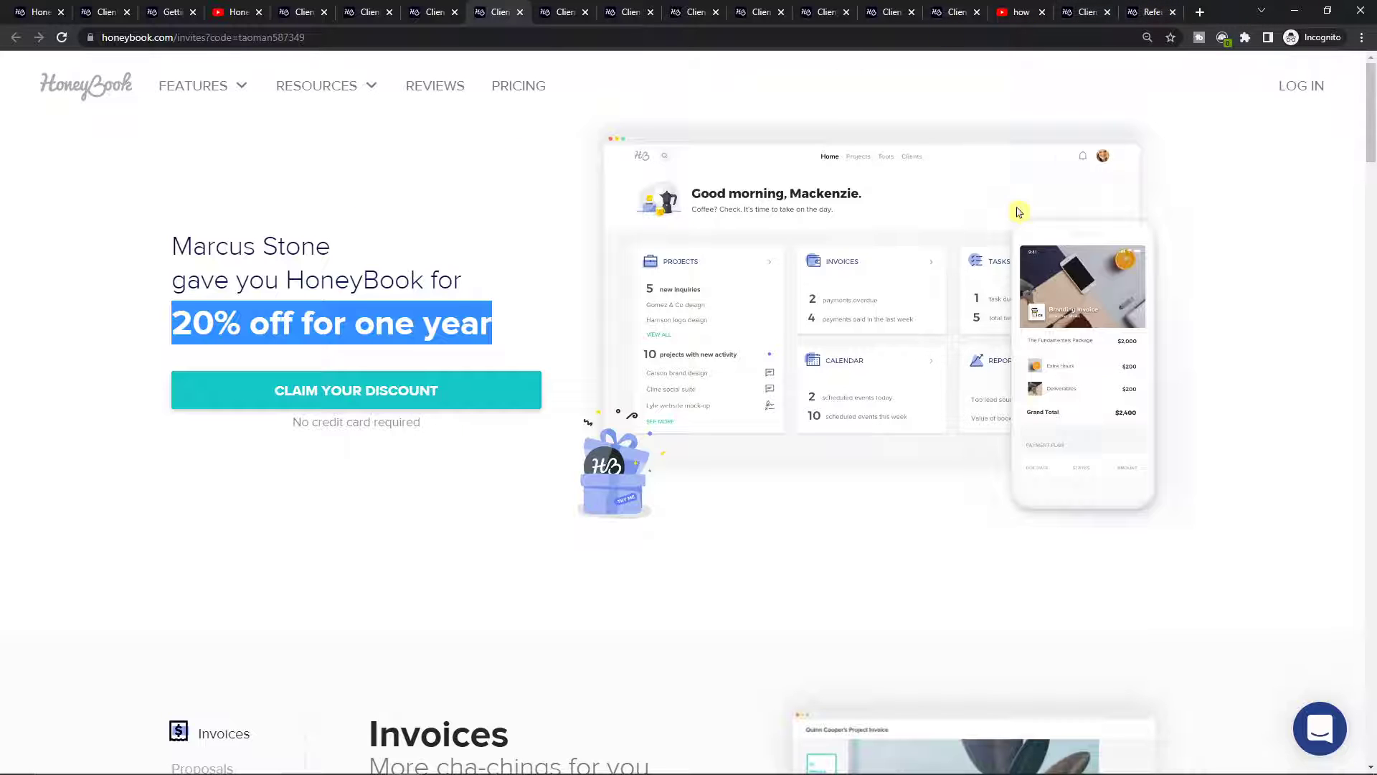
# Step: Switch back to the HoneyBook Automations page in Edge and create a new automation with Send Email as its first action
pyautogui.hotkey('alt', 'Tab')
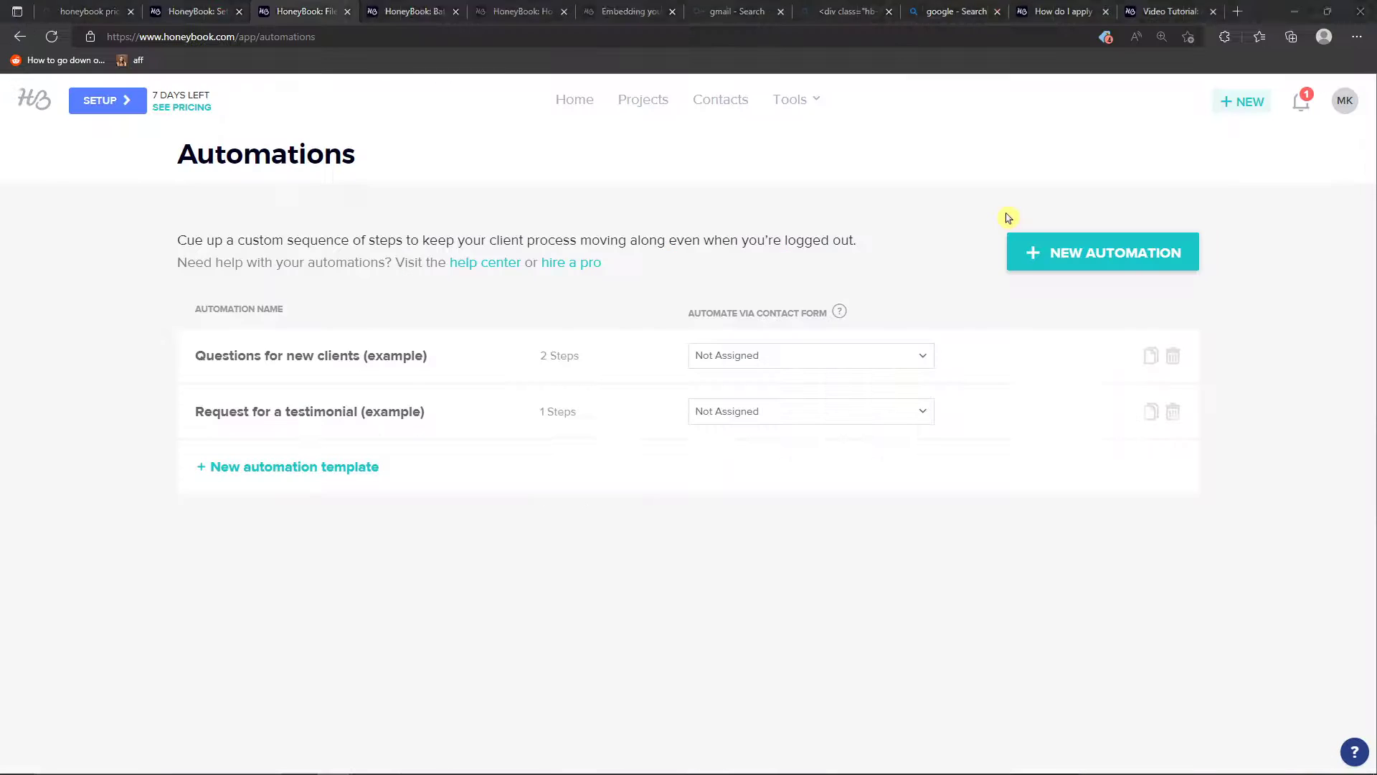
pyautogui.click(1075, 265)
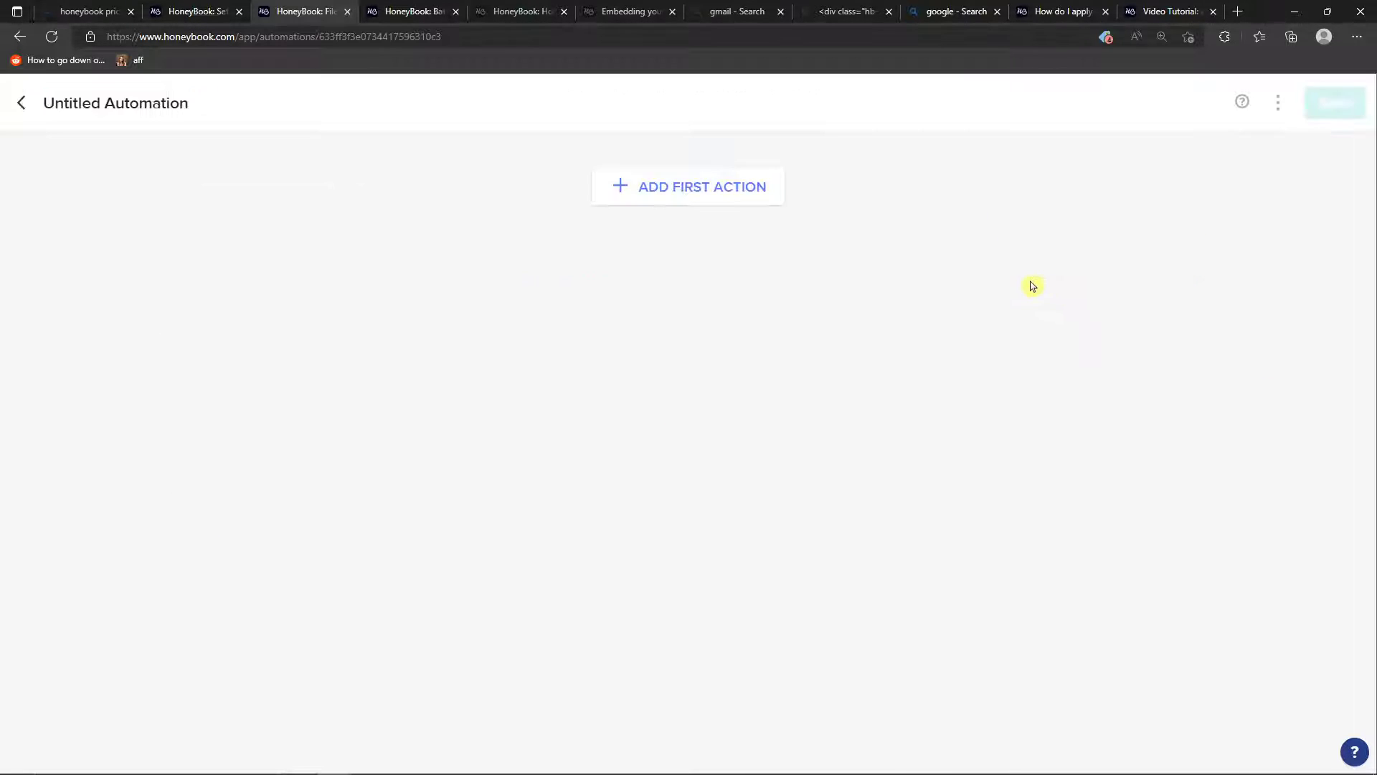
pyautogui.click(663, 195)
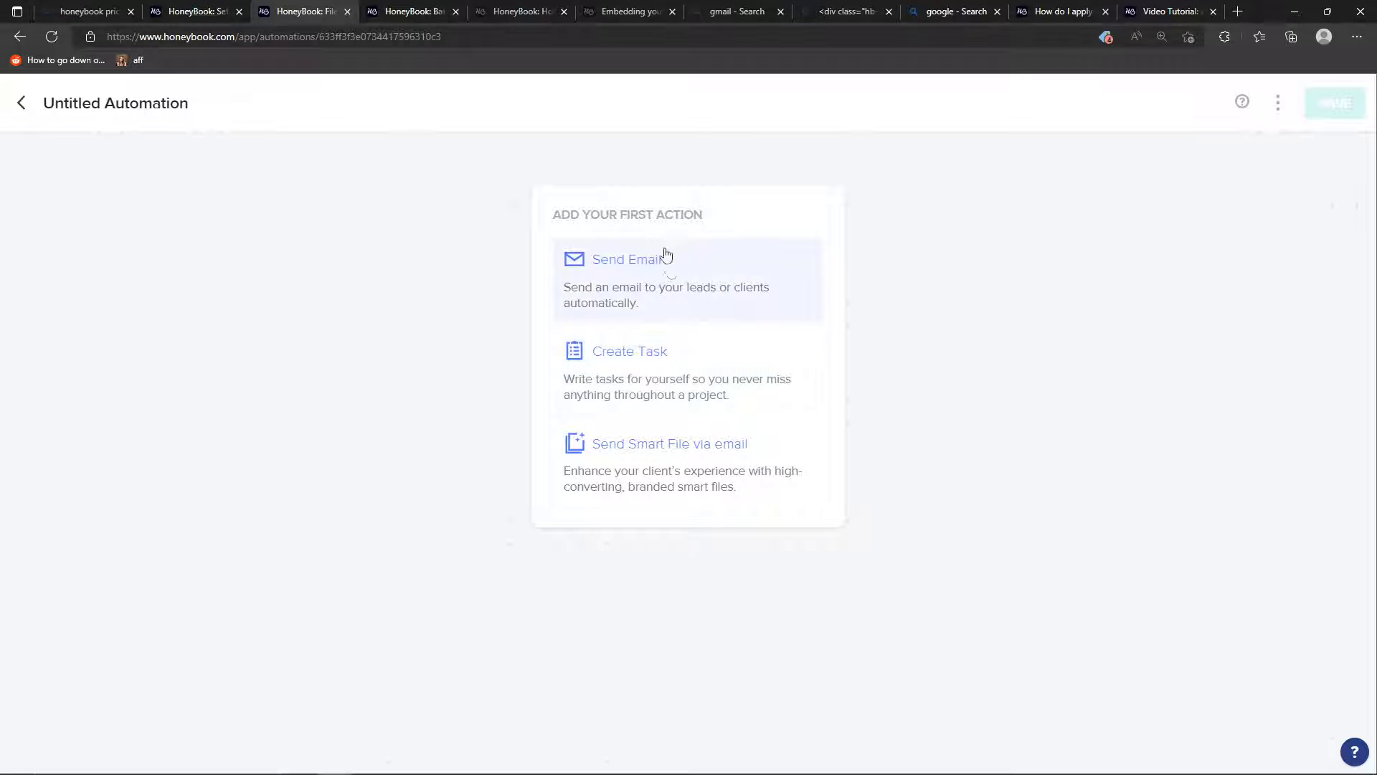
pyautogui.click(662, 290)
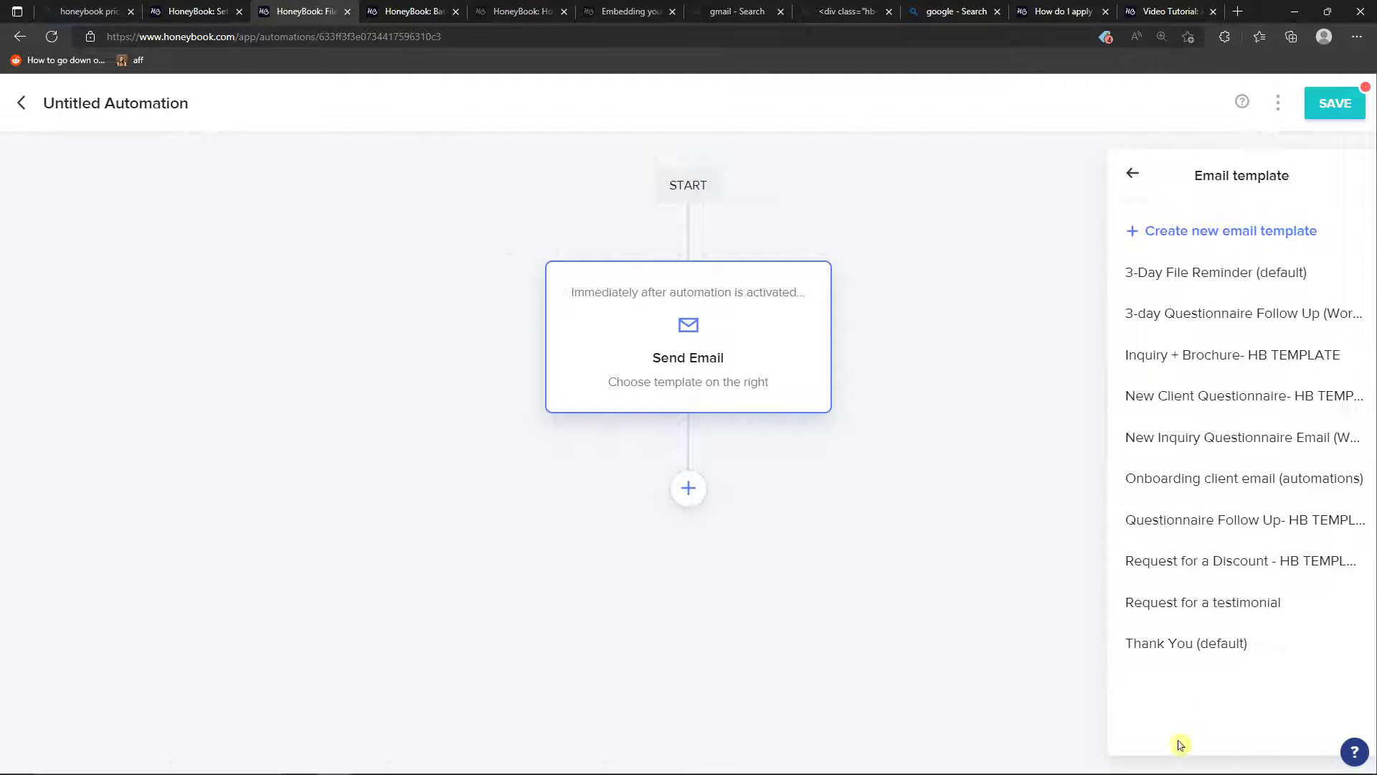
# Step: Create and save an email template with subject "Thanks for signing up" and message "I really appreciate that we can work together"
pyautogui.click(1181, 228)
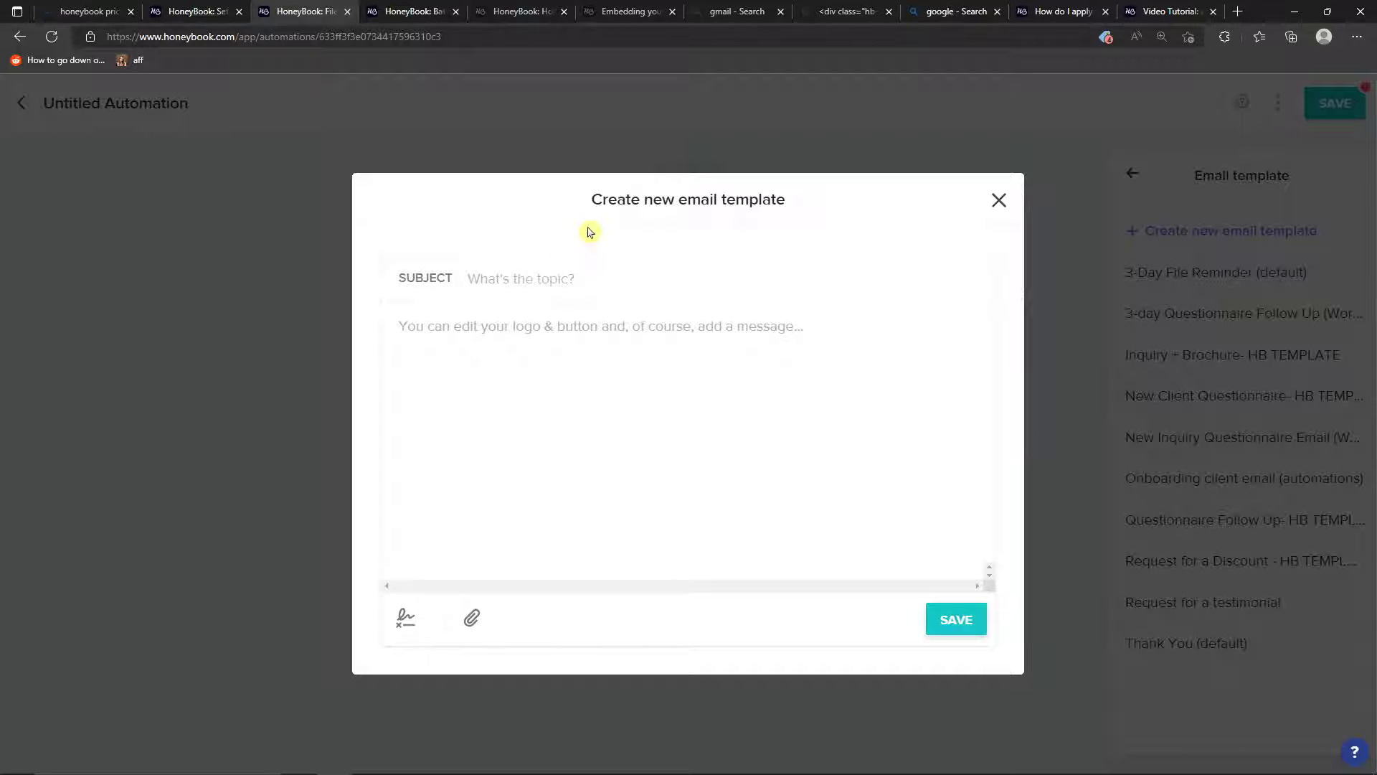
pyautogui.write('Thanks for signing up')
pyautogui.click(554, 398)
pyautogui.write('I a')
pyautogui.press('BackSpace')
pyautogui.write('really appreciate that we can work together')
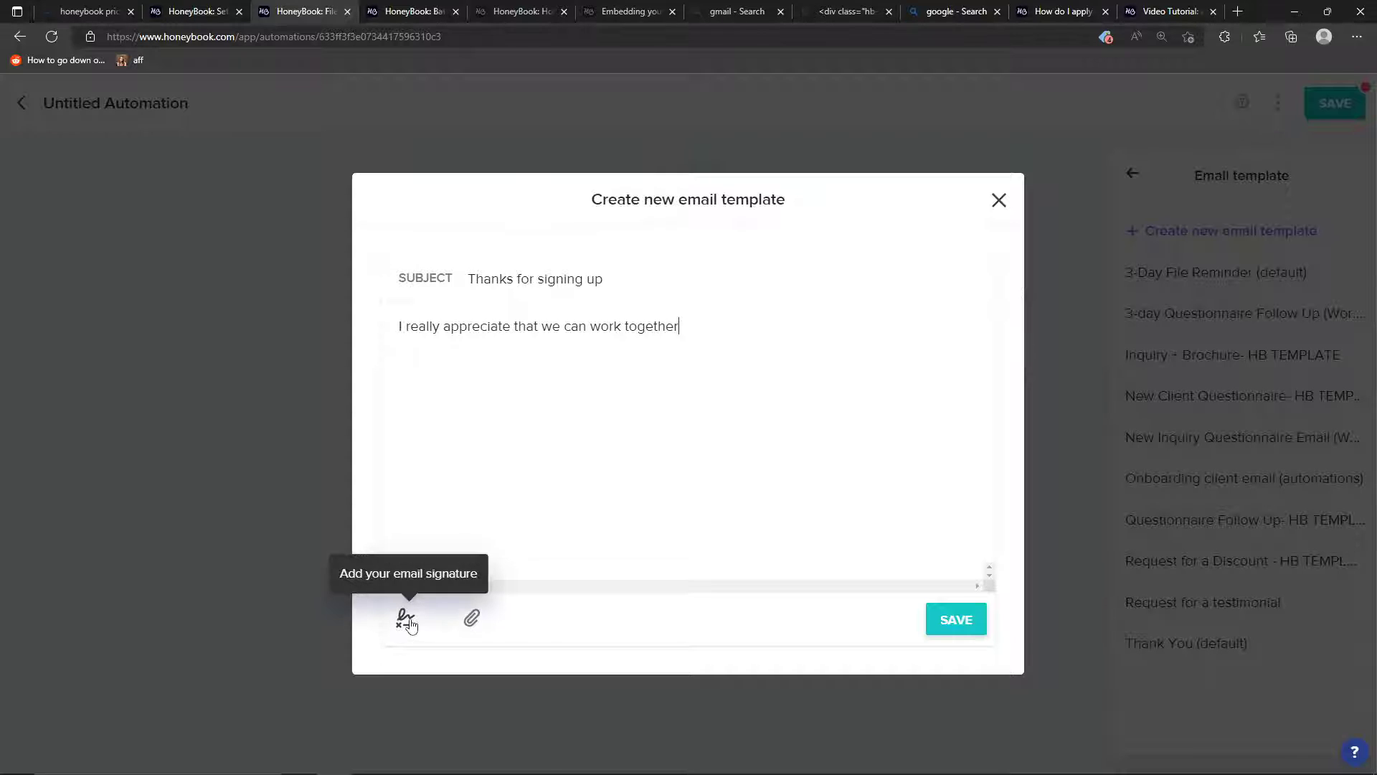
pyautogui.click(648, 416)
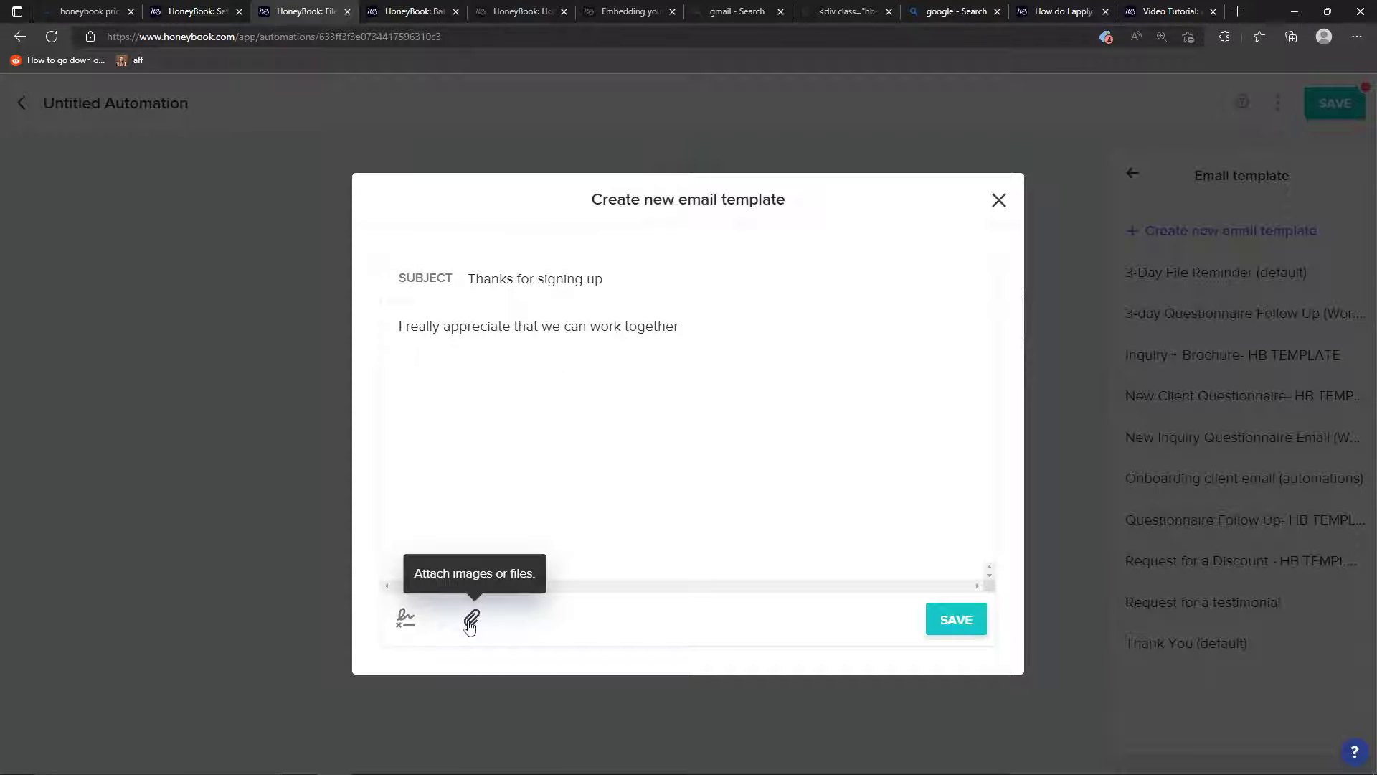
pyautogui.click(959, 628)
pyautogui.click(781, 497)
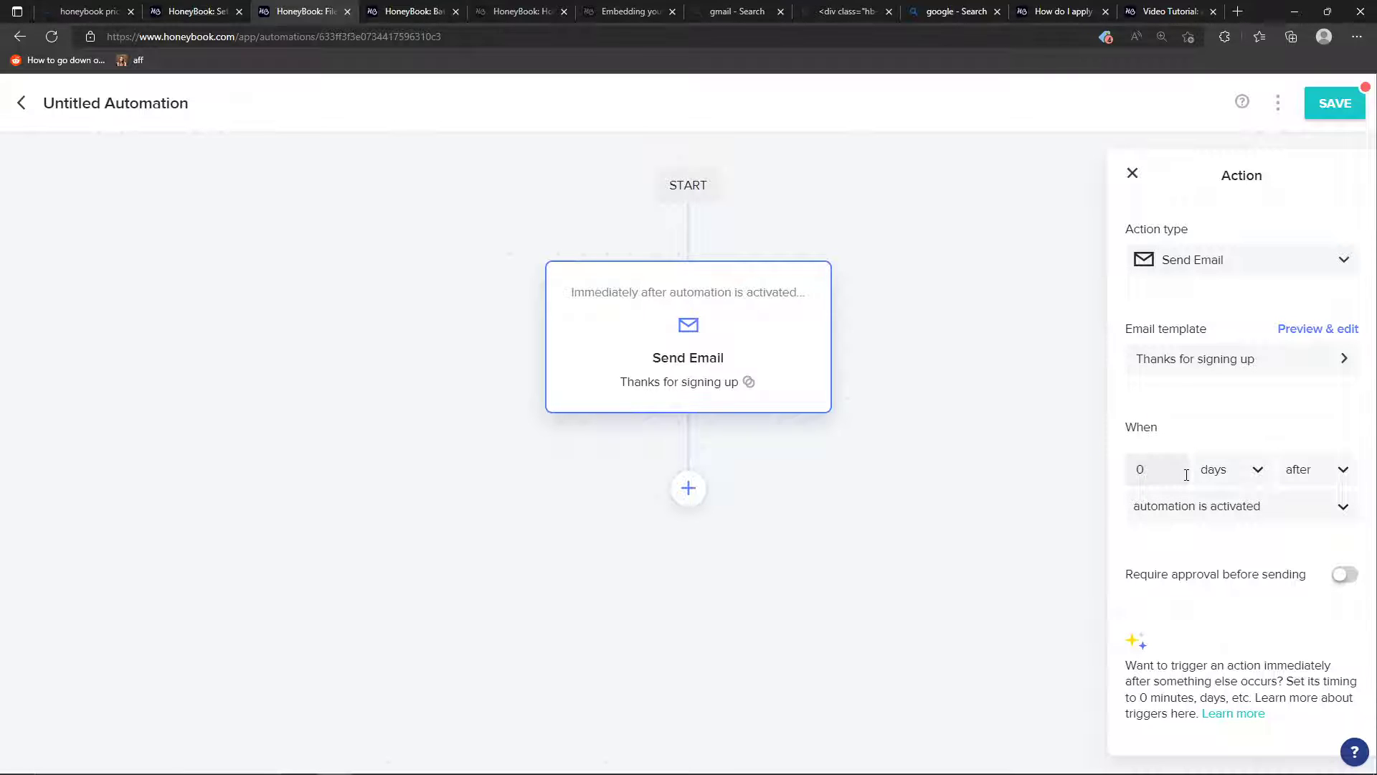
# Step: Review the Send Email action's timing units, available email templates and action types
pyautogui.click(1219, 474)
pyautogui.click(1220, 476)
pyautogui.click(1184, 463)
pyautogui.click(1240, 363)
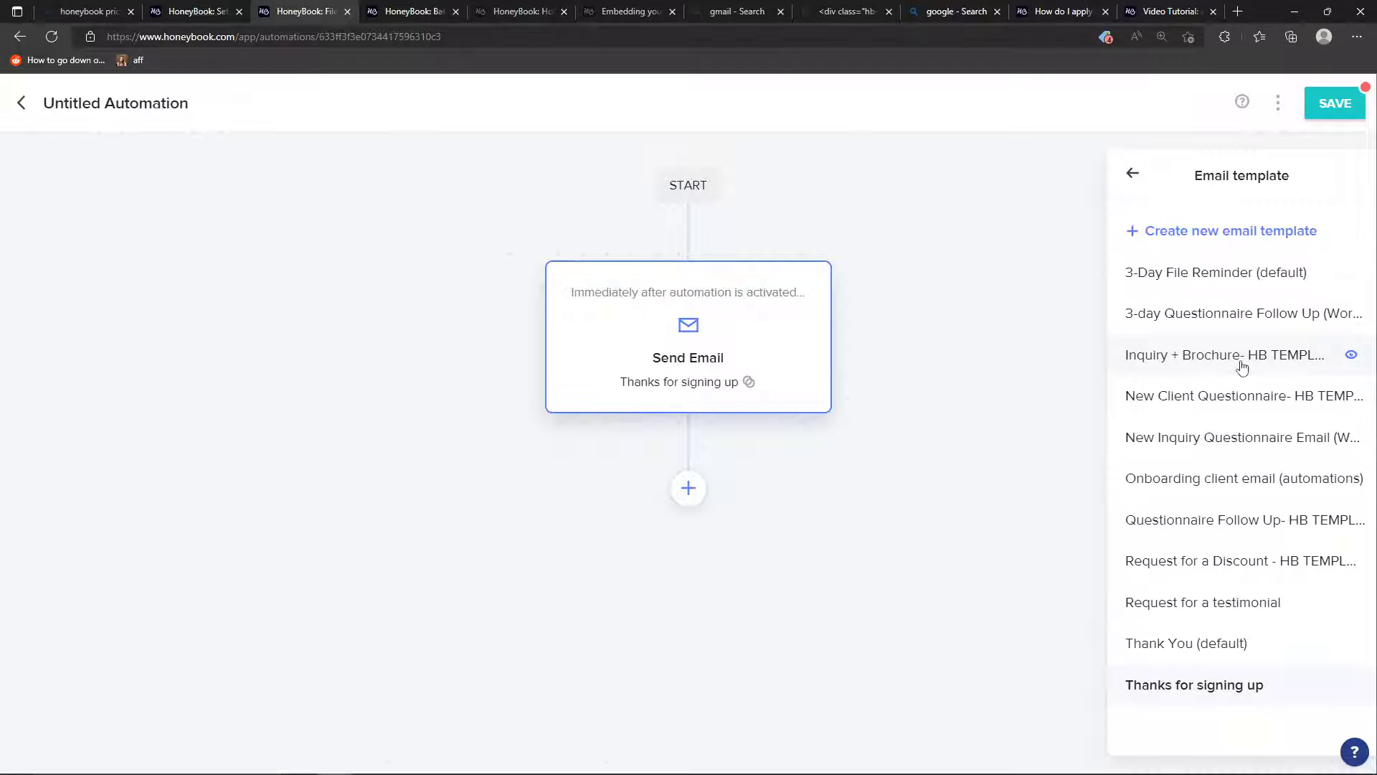
pyautogui.click(1132, 173)
pyautogui.click(1171, 261)
pyautogui.click(1172, 261)
# Step: Add a Send Smart File via email action below the Send Email action
pyautogui.click(696, 492)
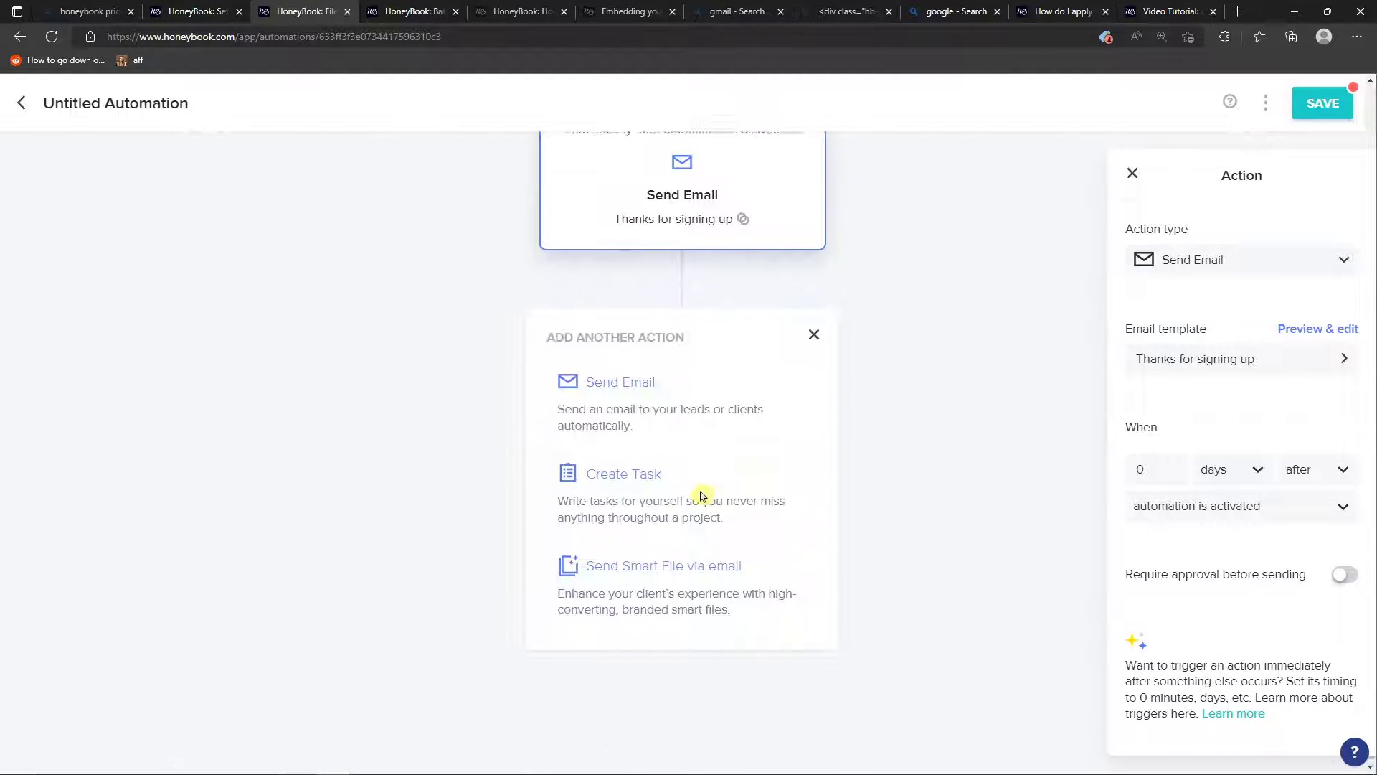
pyautogui.scroll(2, 771, 510)
pyautogui.scroll(-2, 746, 518)
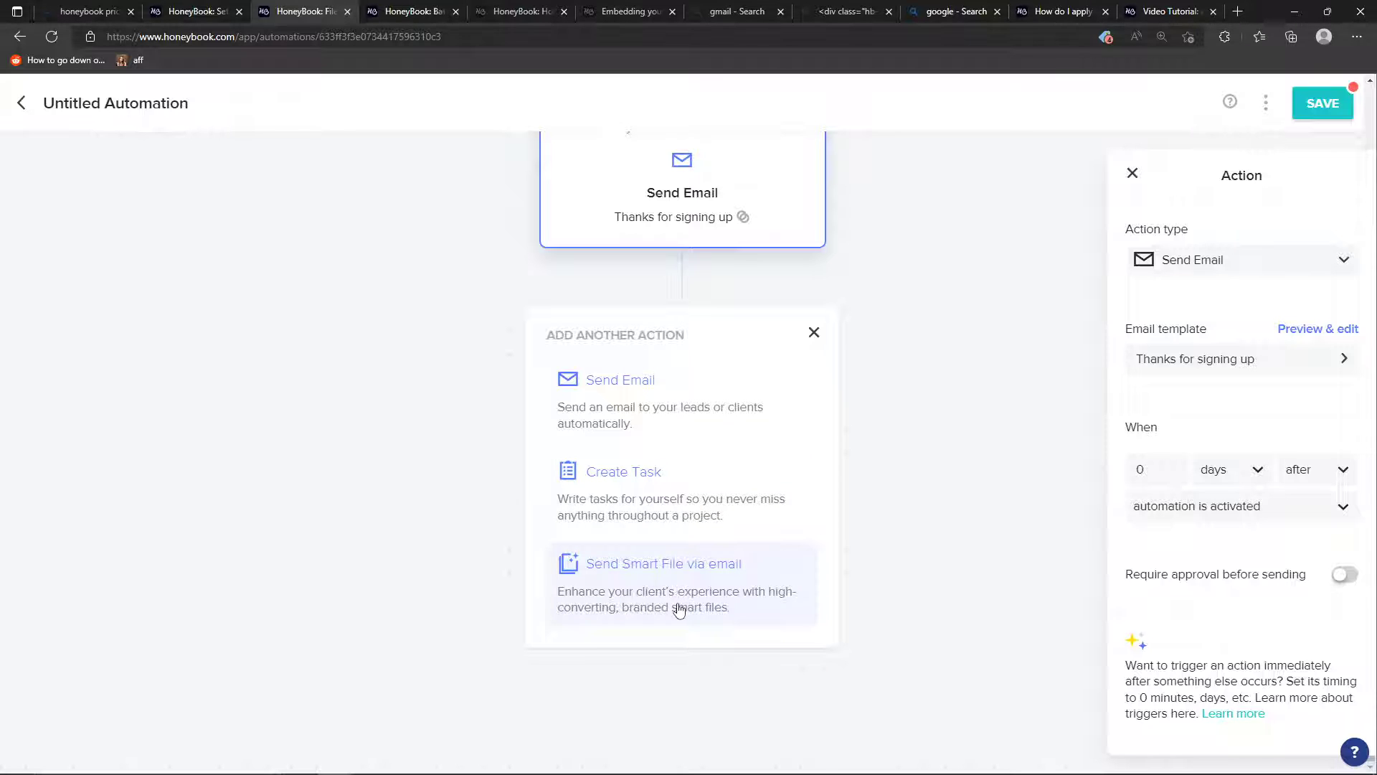
pyautogui.click(765, 619)
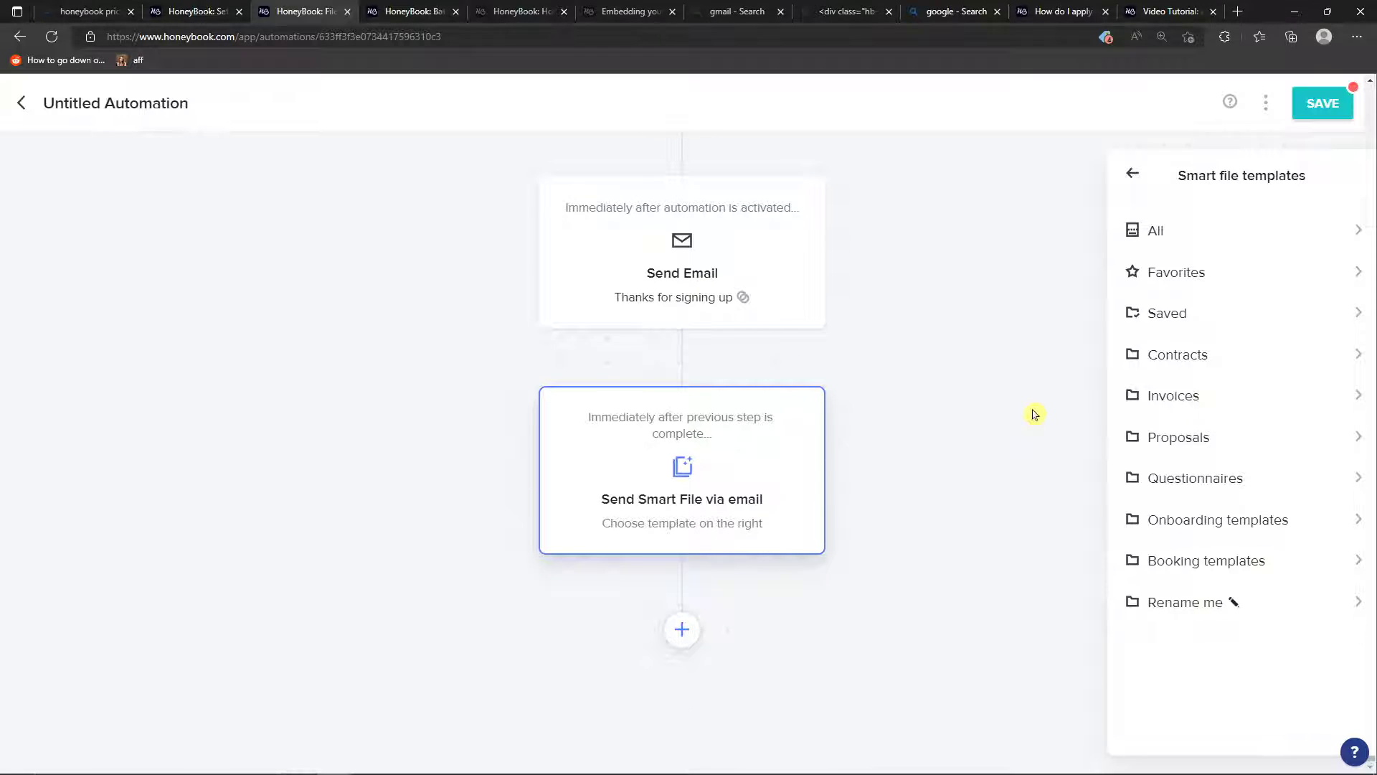
# Step: Browse the smart file template folders and choose "Onboarding new client questionnaire" from Onboarding templates for the smart file action
pyautogui.scroll(2, 1034, 414)
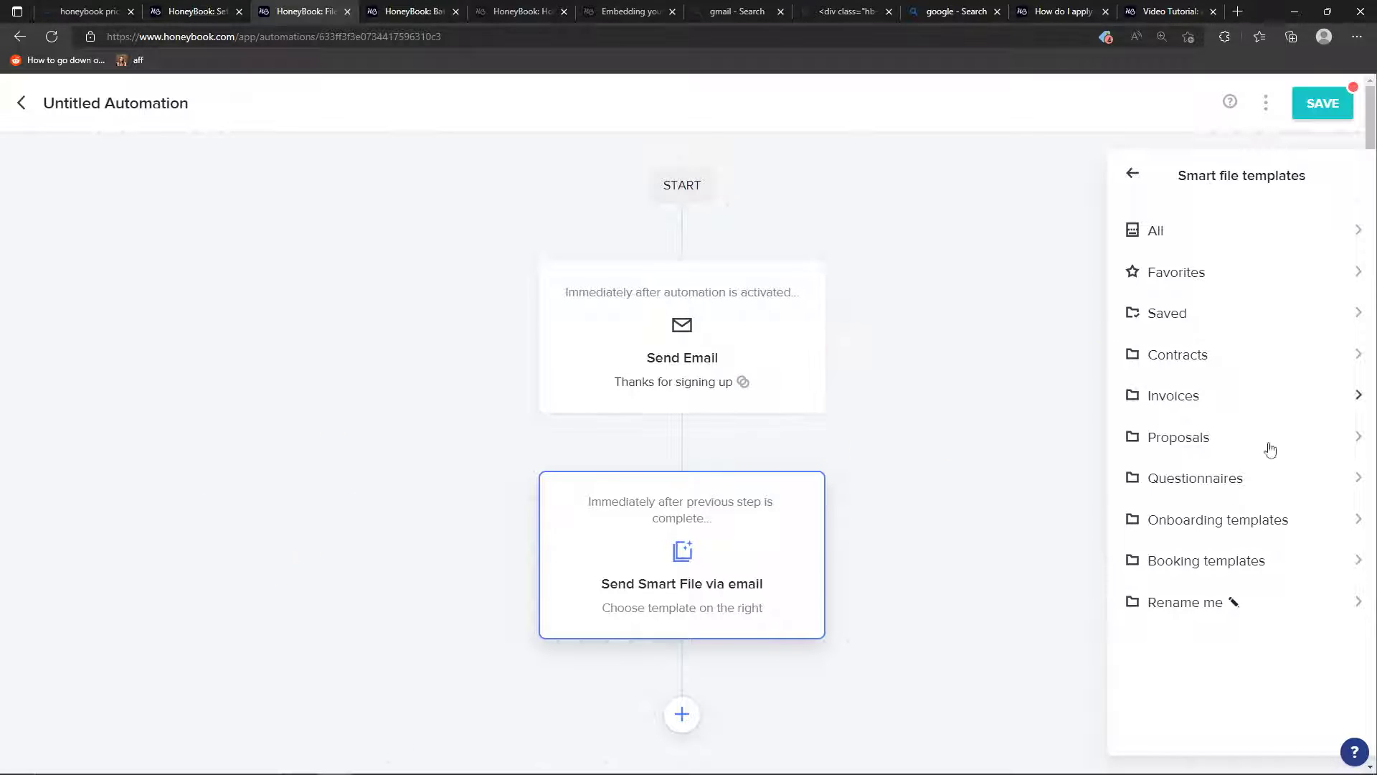
pyautogui.scroll(-2, 990, 552)
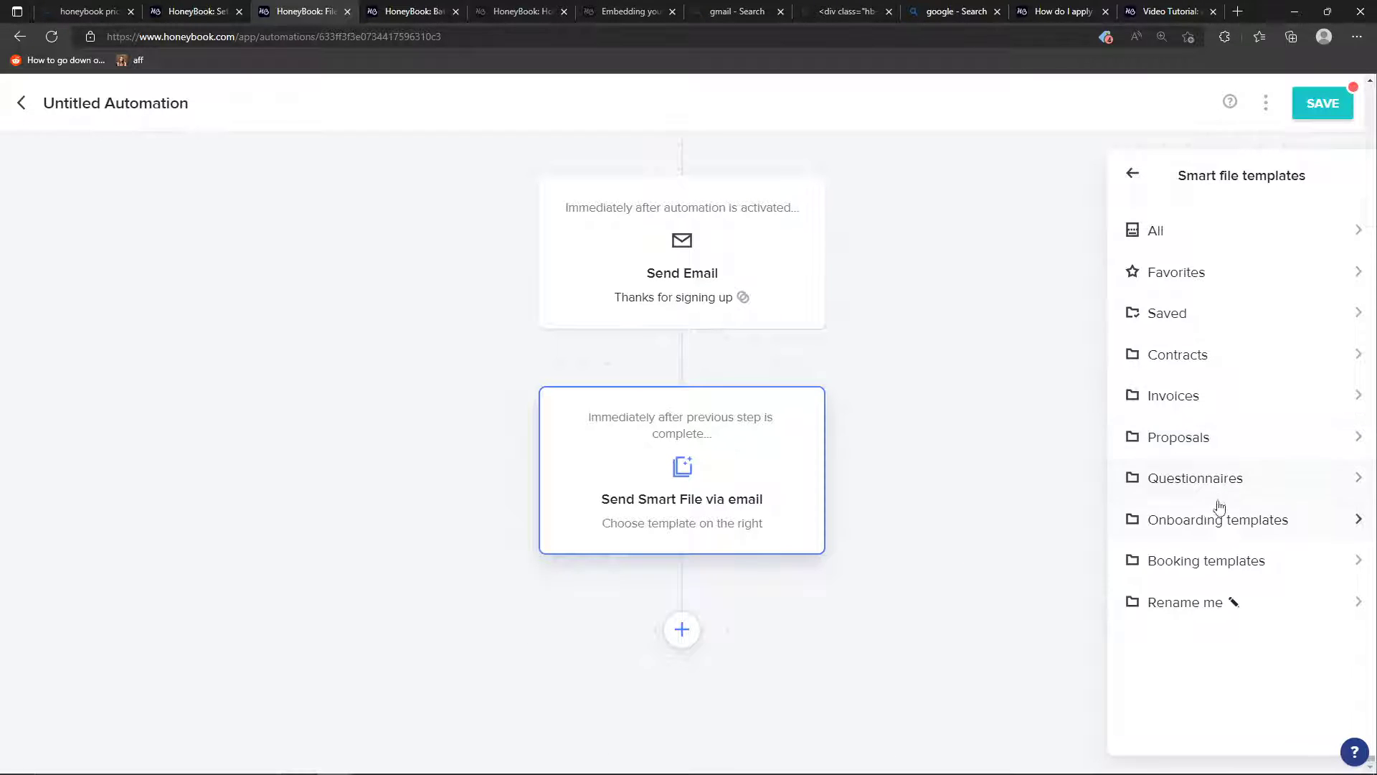
pyautogui.click(1219, 532)
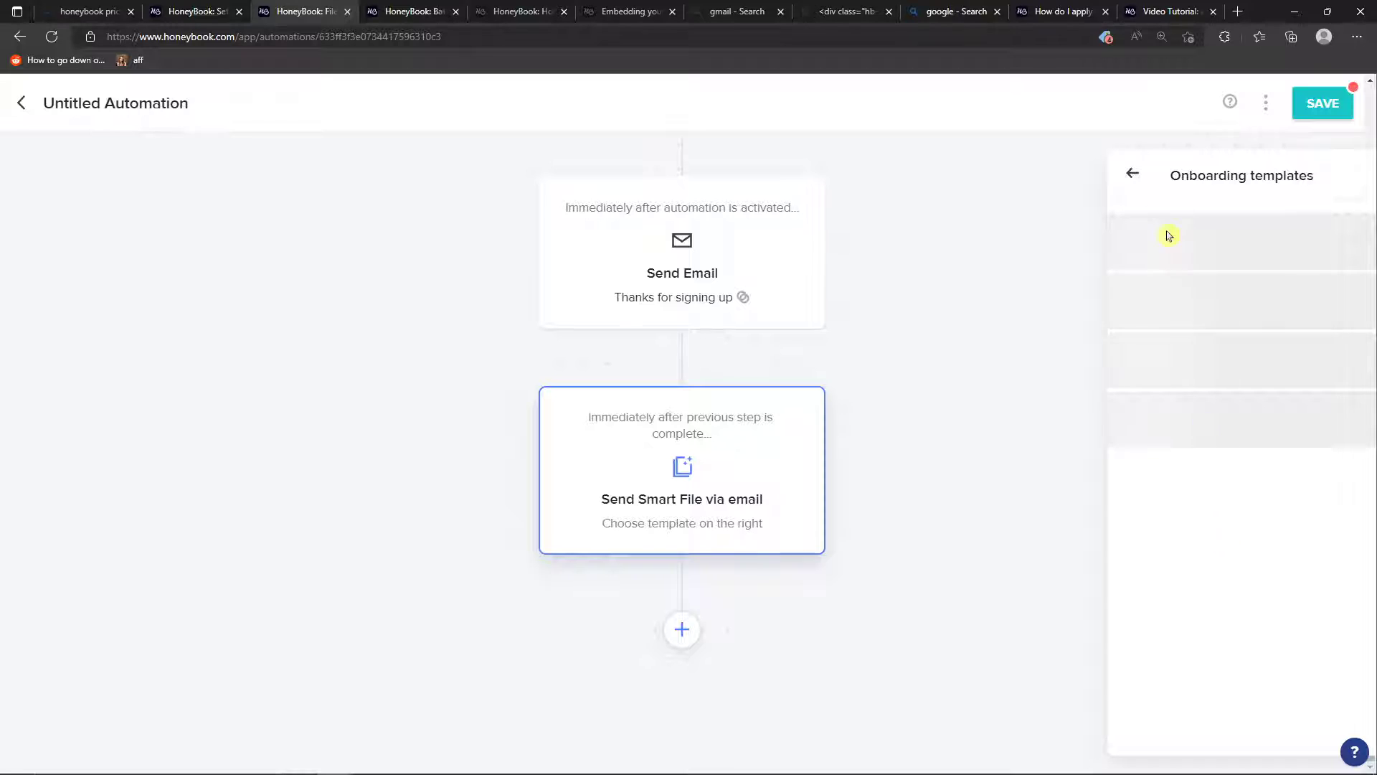
pyautogui.click(1132, 174)
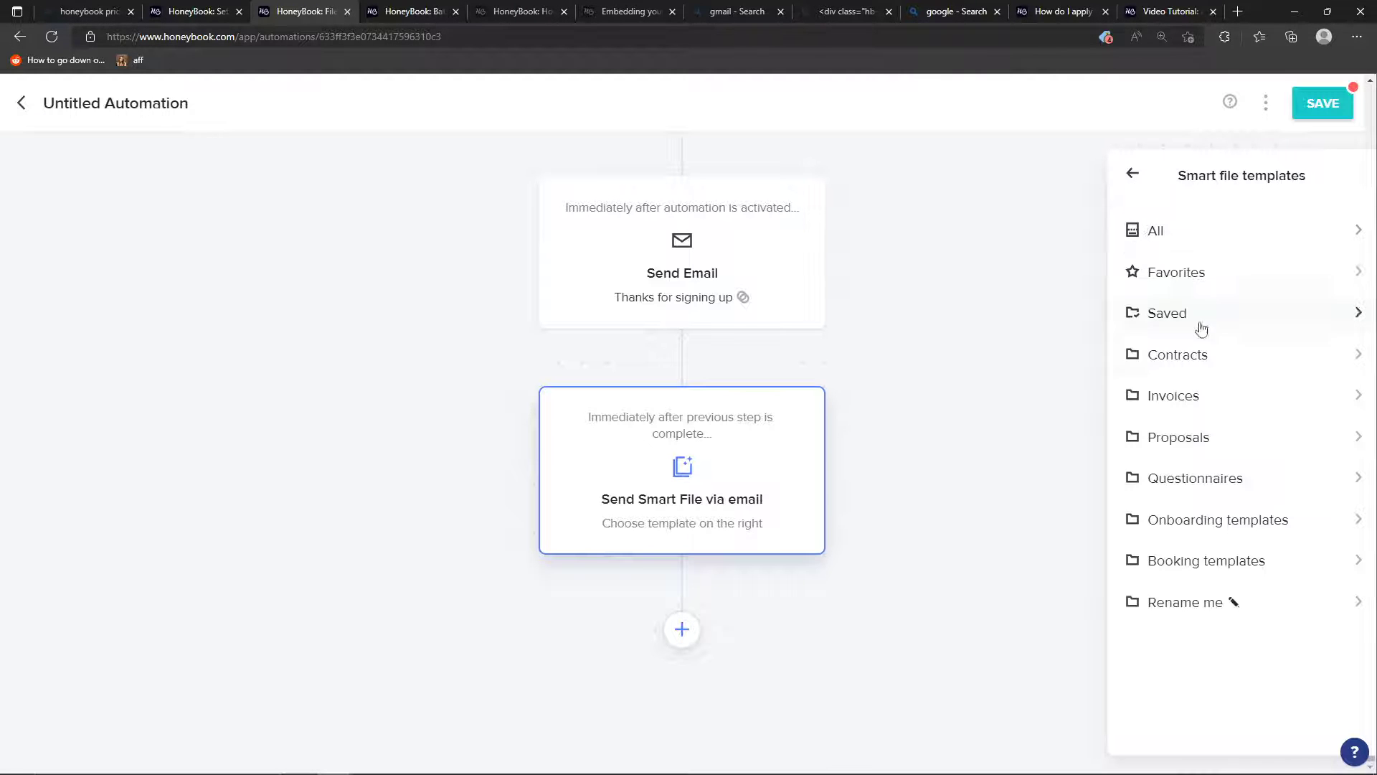
pyautogui.click(1228, 362)
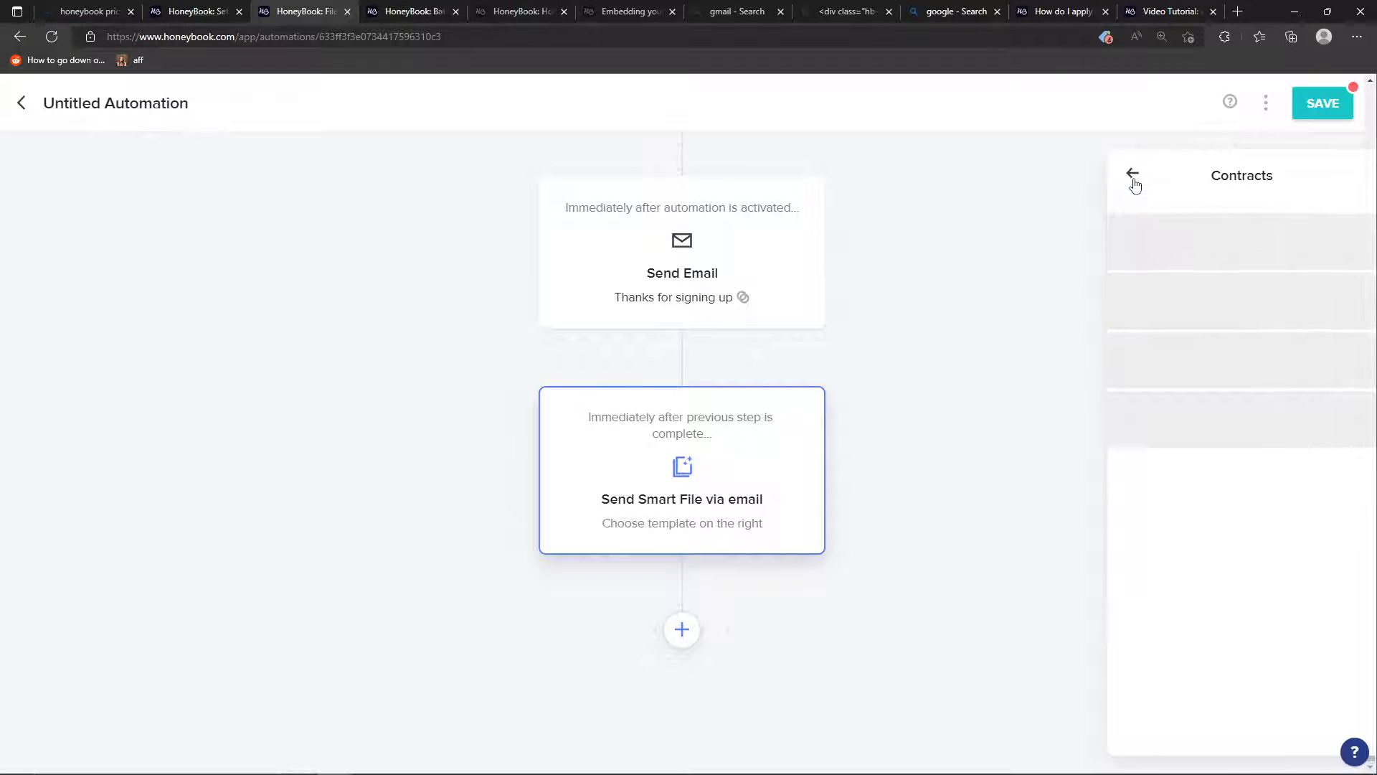
pyautogui.click(1132, 178)
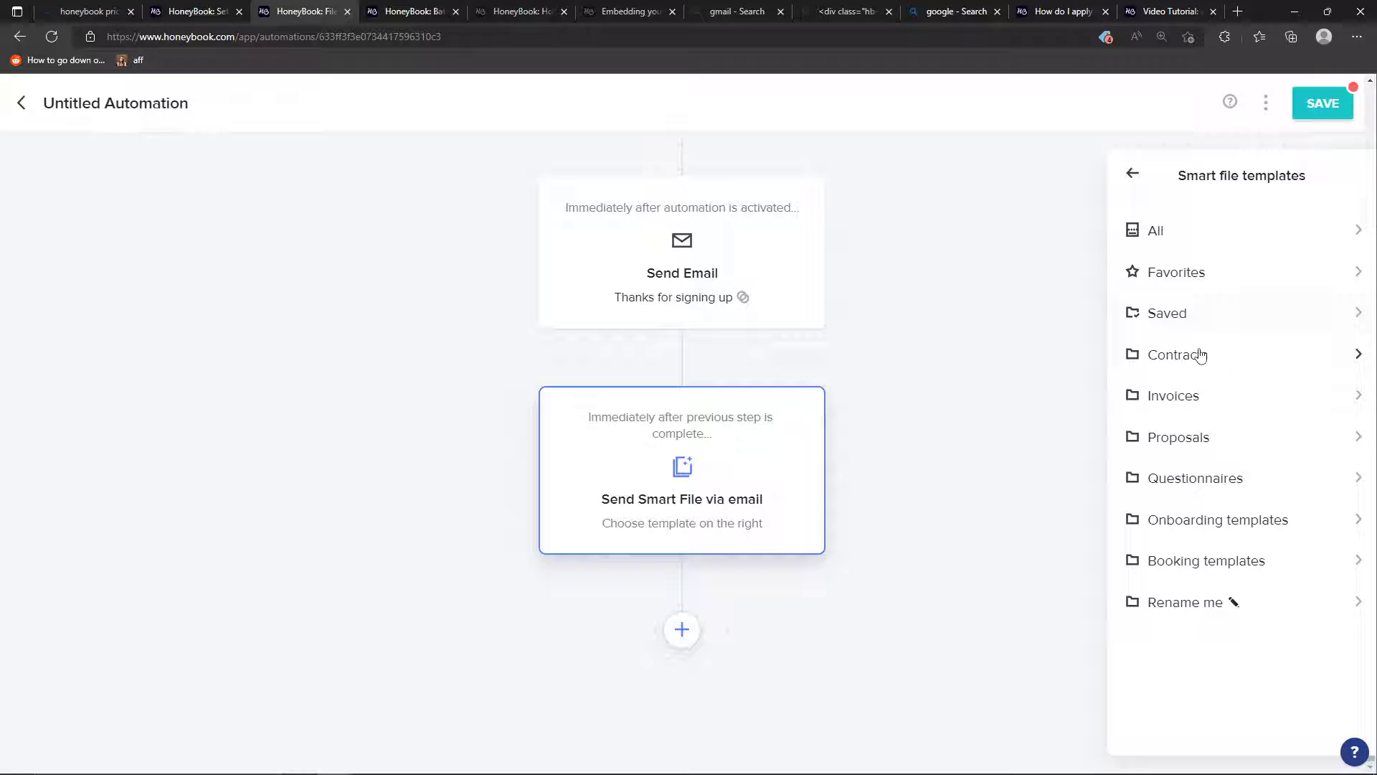
pyautogui.click(1266, 518)
pyautogui.click(1217, 243)
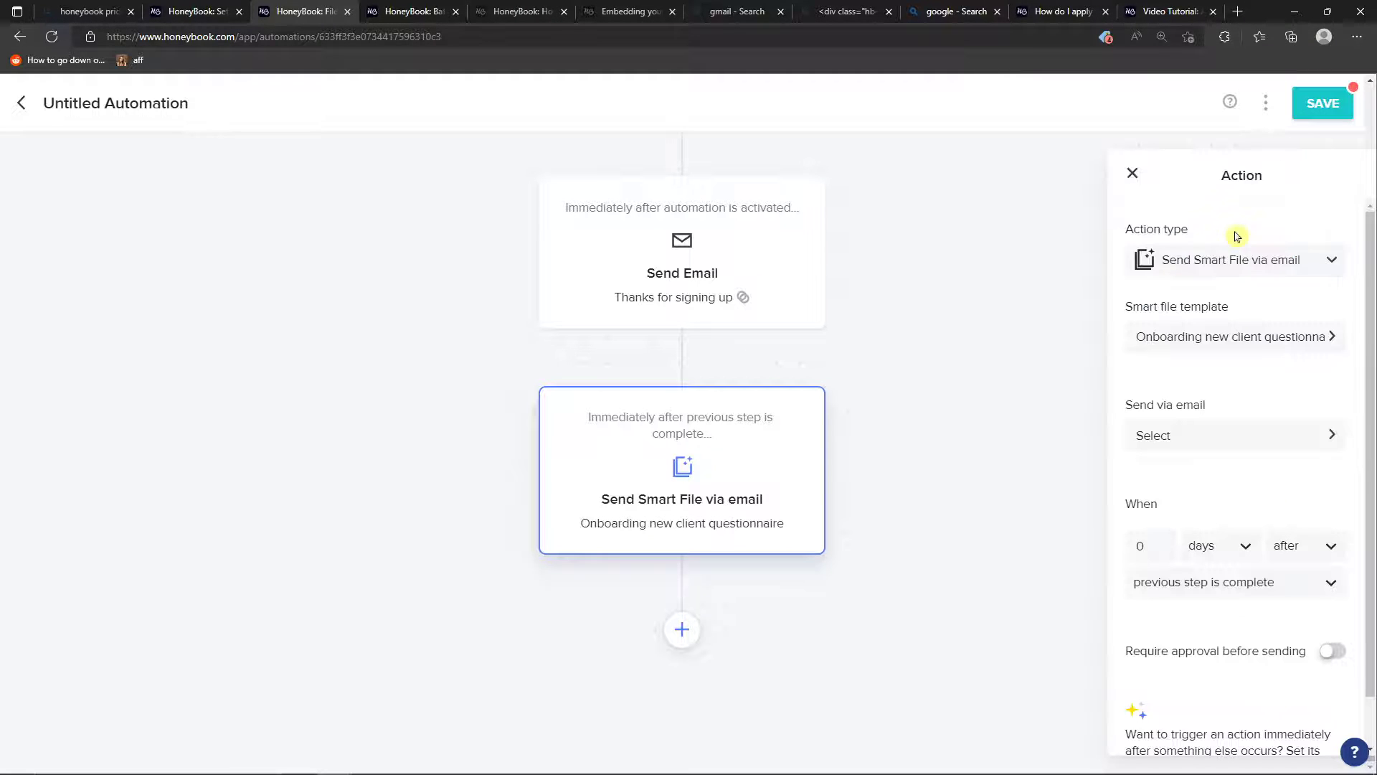
# Step: Set the smart file action's timing to 1 day after the previous step is complete
pyautogui.scroll(-1, 1273, 412)
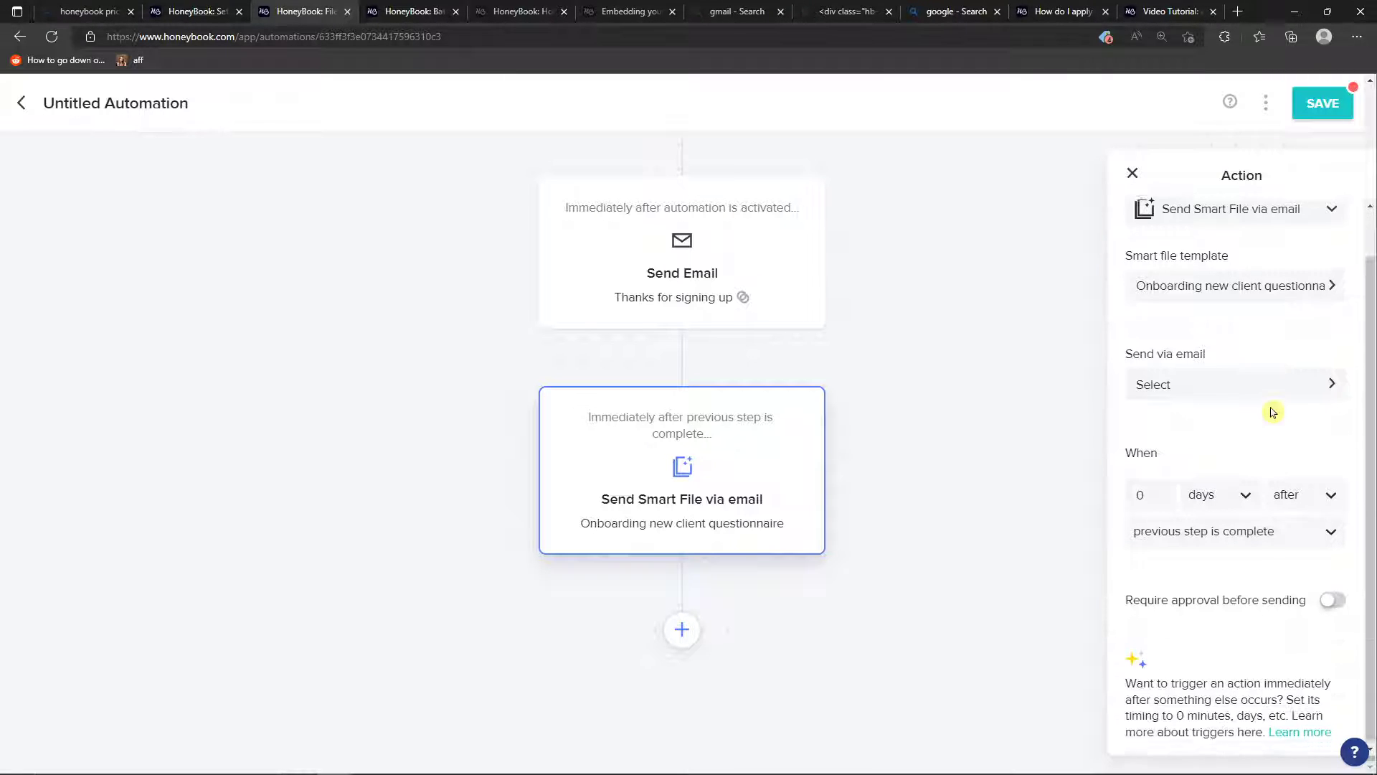
pyautogui.moveTo(1169, 498); pyautogui.dragTo(1107, 491)
pyautogui.write('1')
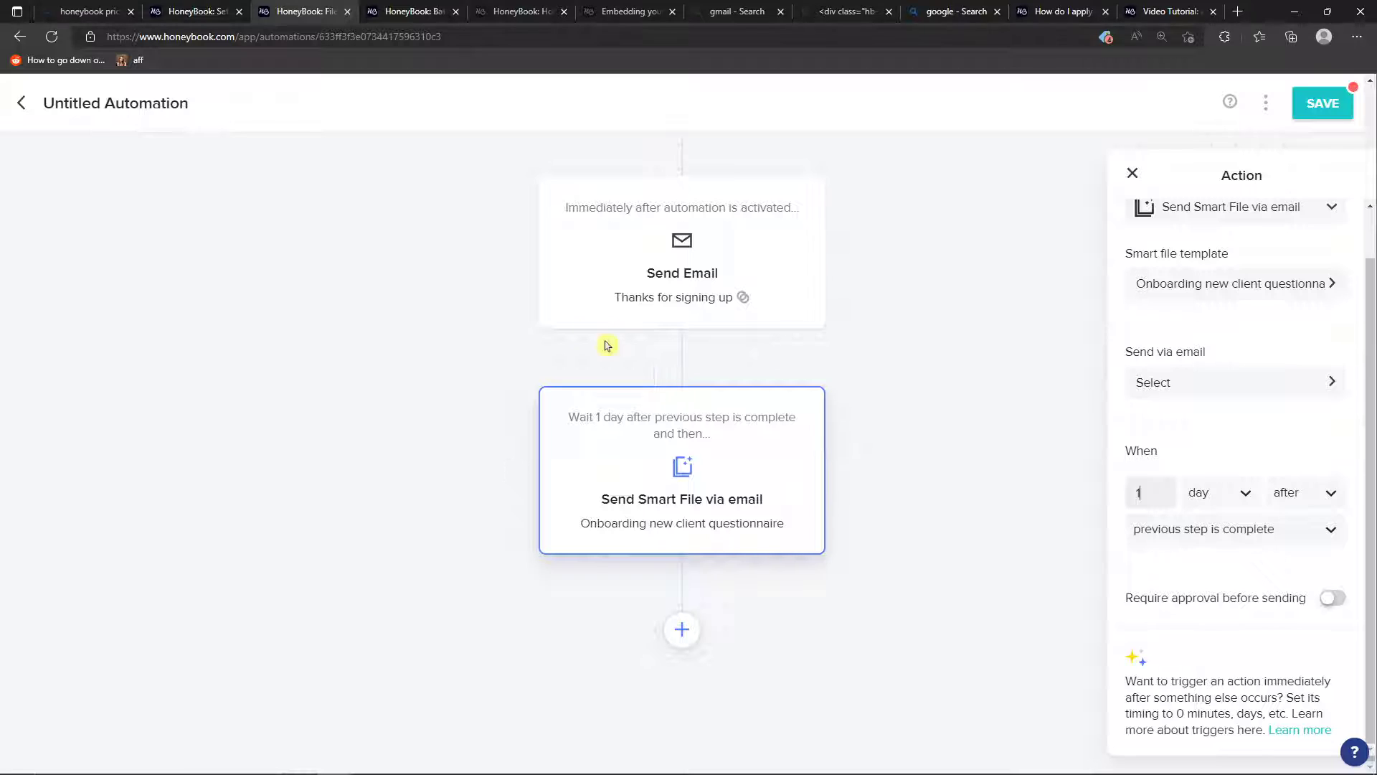
pyautogui.scroll(1, 731, 211)
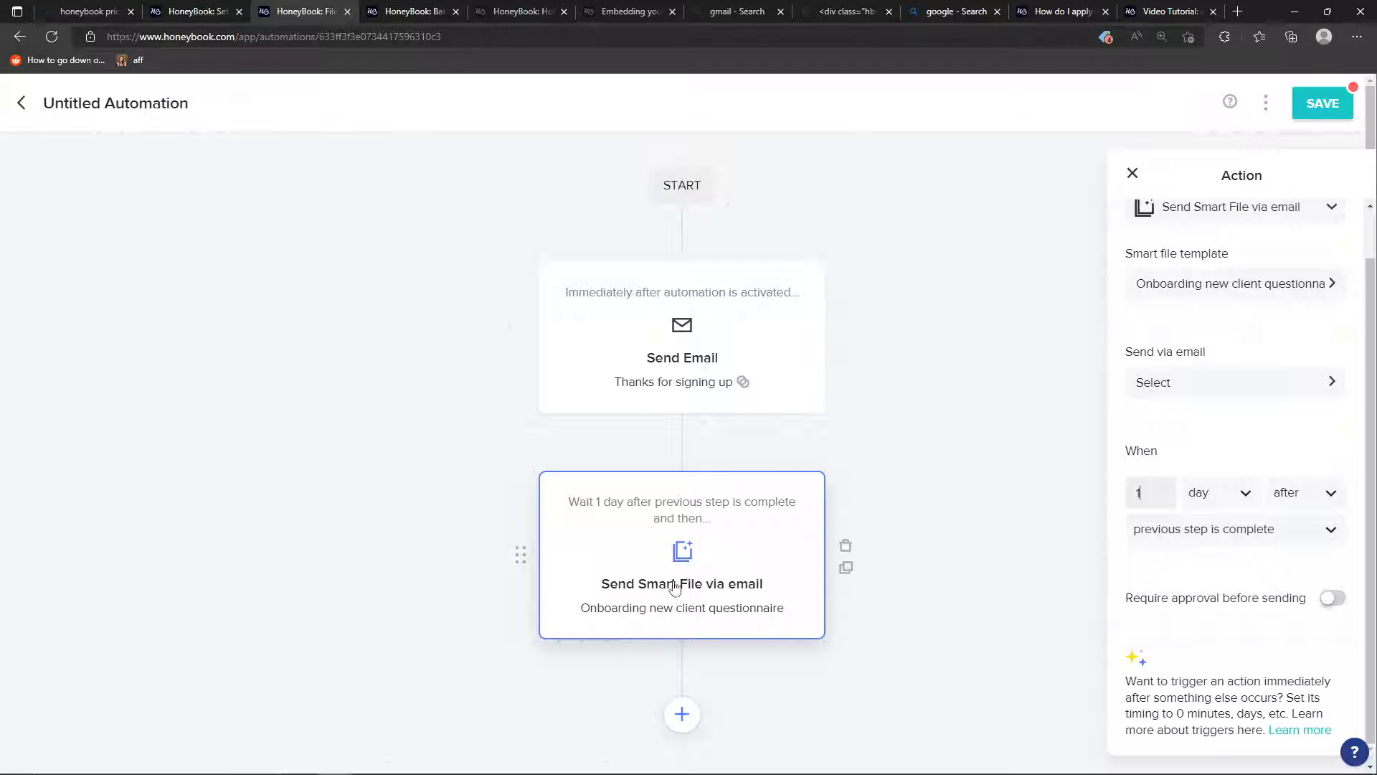
pyautogui.click(1174, 479)
pyautogui.scroll(1, 1327, 606)
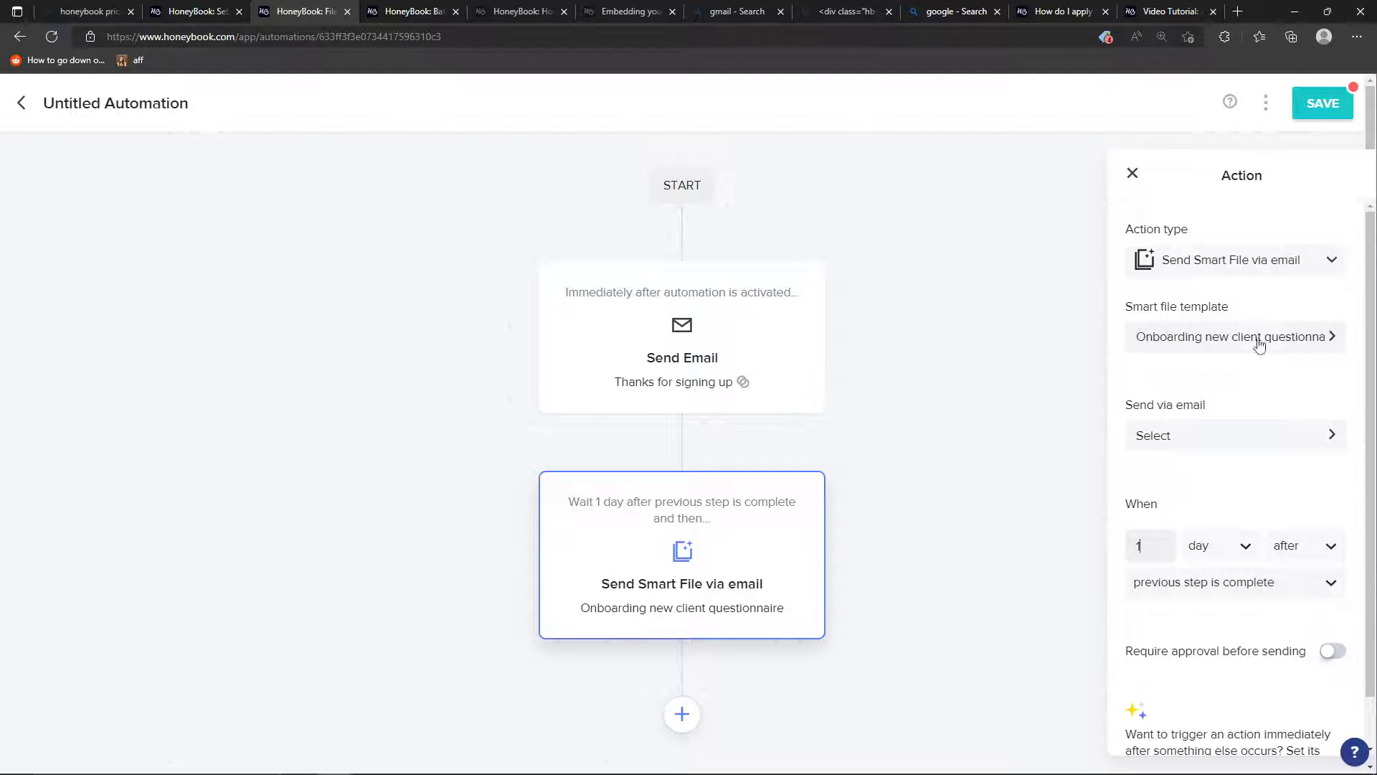
pyautogui.click(1252, 276)
pyautogui.click(1252, 278)
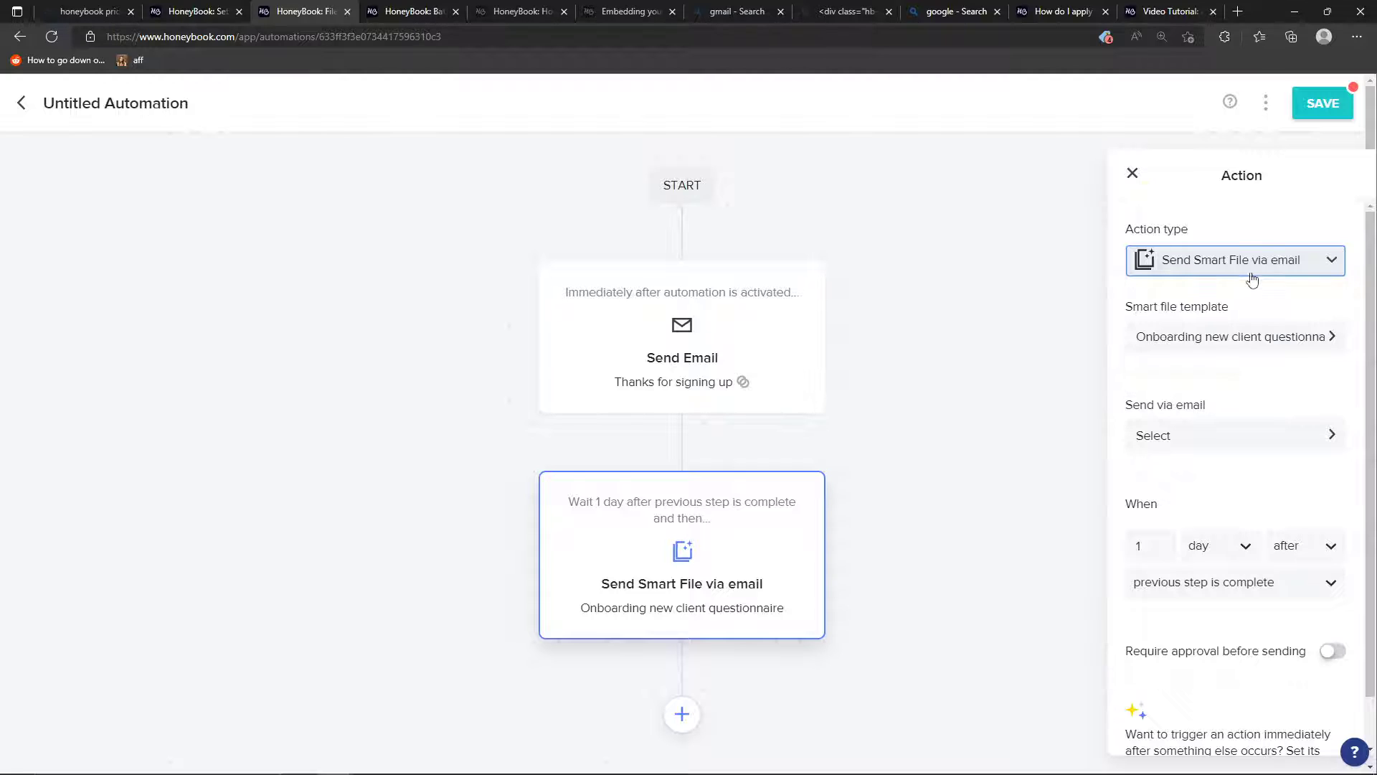
# Step: Add a Create Task action after the smart file action with the task text "Start Brainstorming about project"
pyautogui.click(1132, 175)
pyautogui.click(680, 629)
pyautogui.click(657, 500)
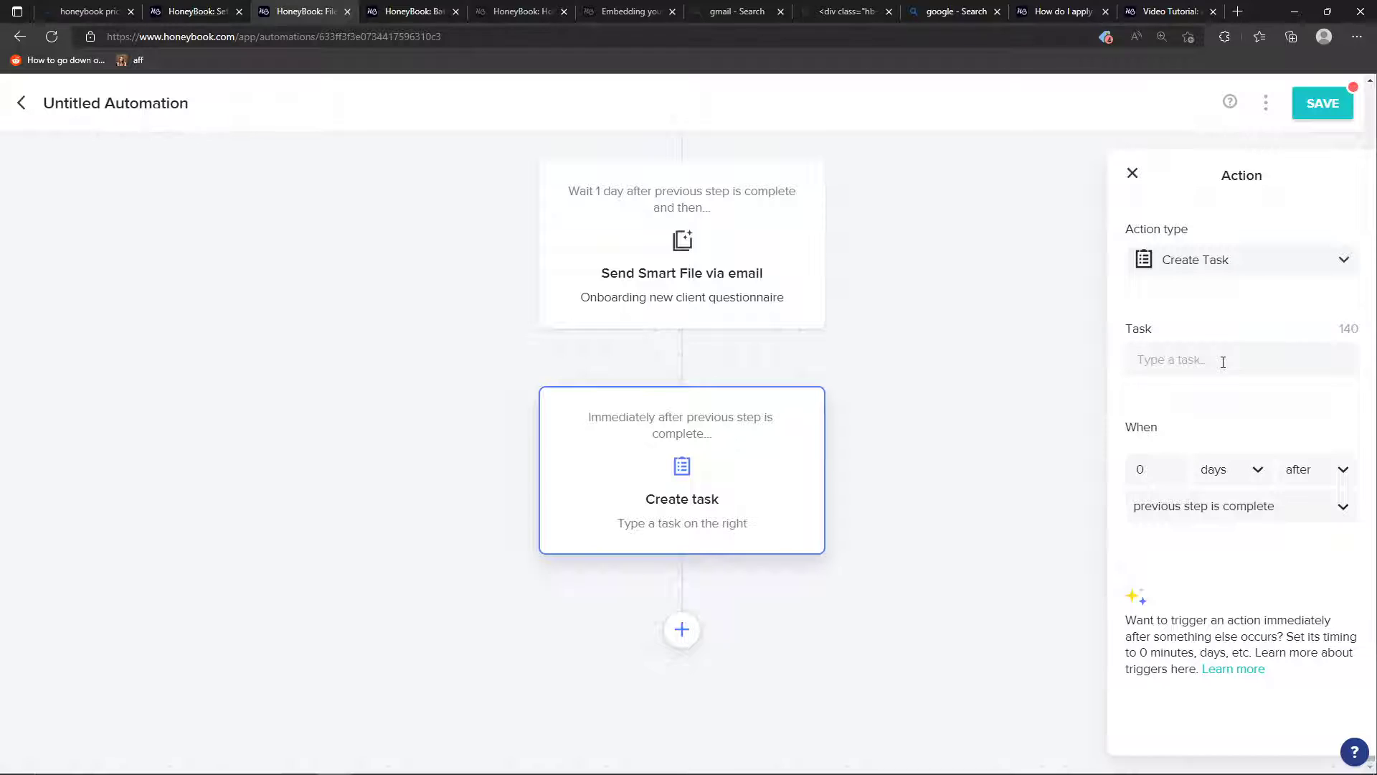
pyautogui.write('Setup a ')
pyautogui.write('new')
pyautogui.hotkey('ctrl', 'a')
pyautogui.write('Start ')
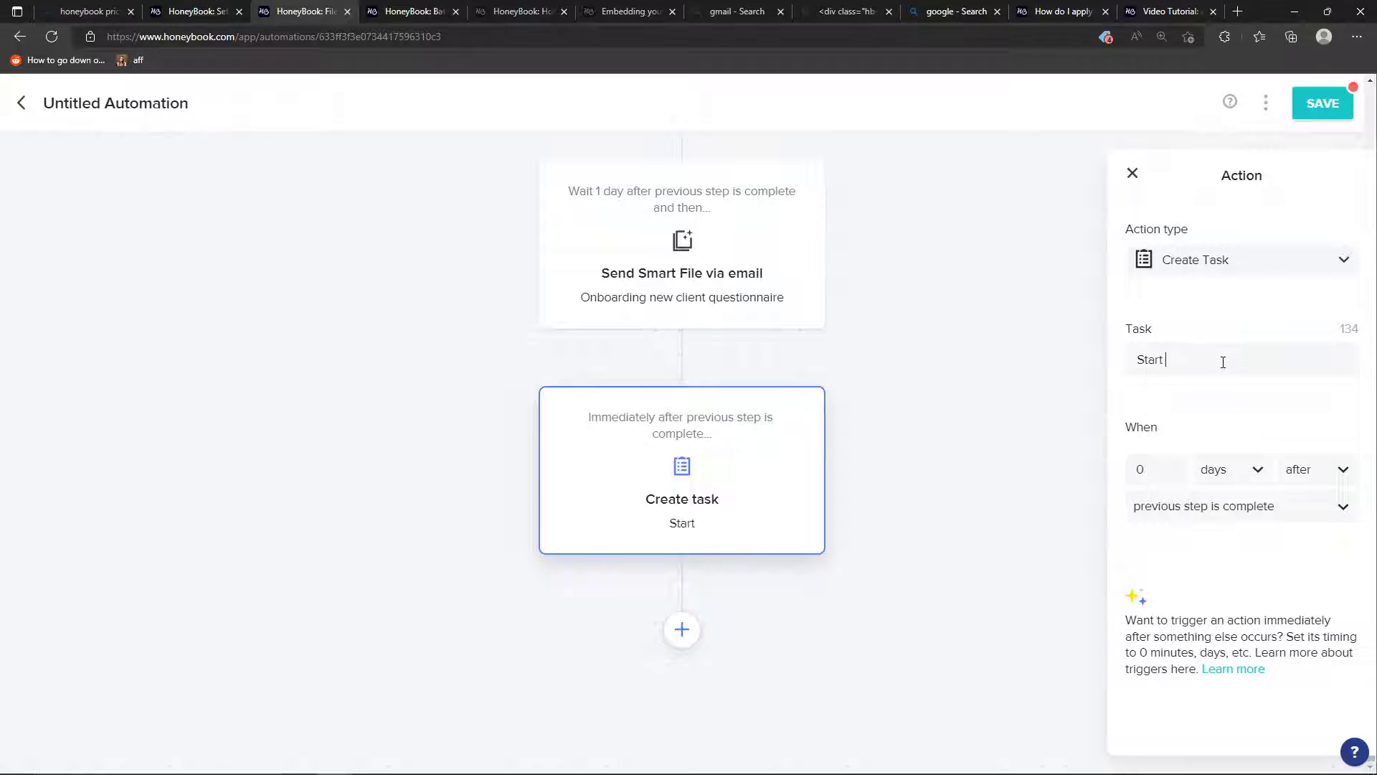
pyautogui.write('Brainstorming about project')
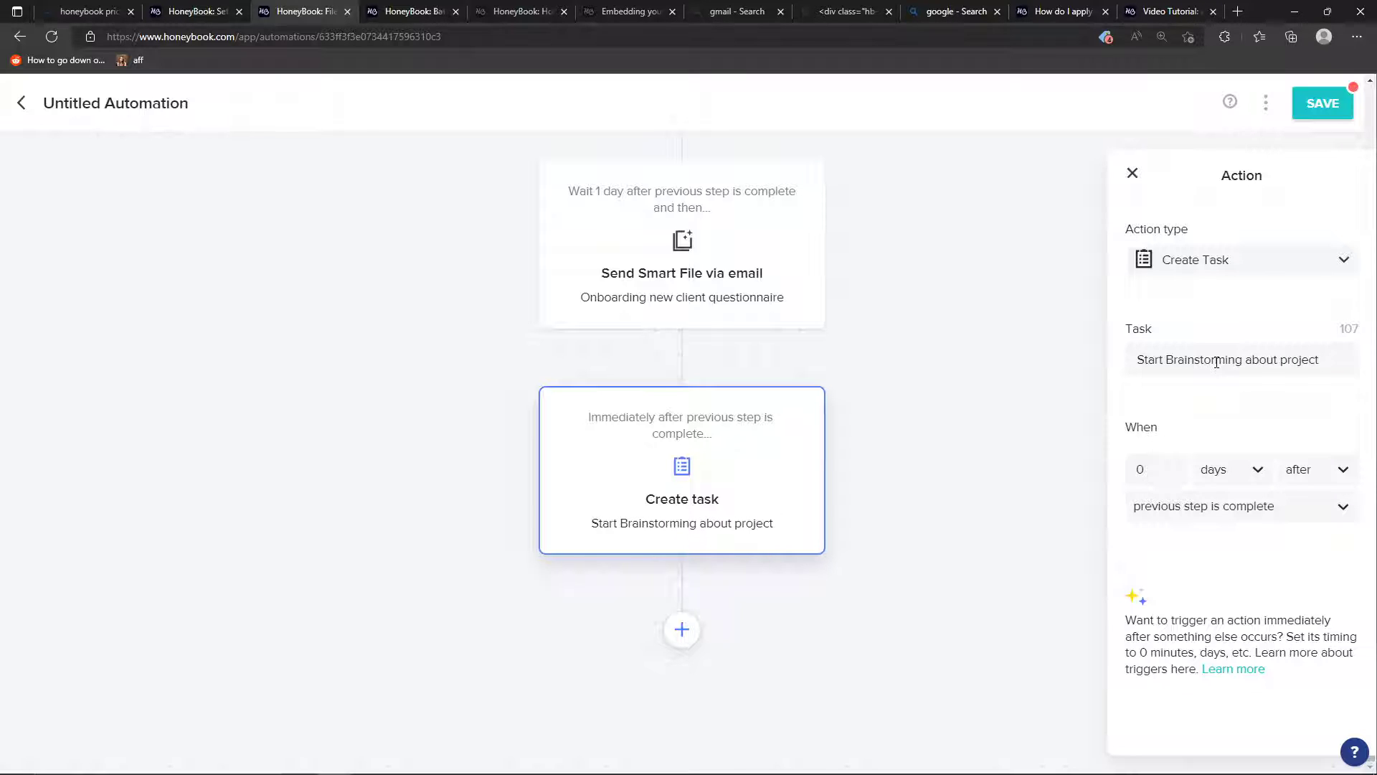
# Step: Set the Create Task action's timing to 3 days after the previous step is complete and close its settings
pyautogui.click(1189, 270)
pyautogui.click(1190, 273)
pyautogui.click(1153, 473)
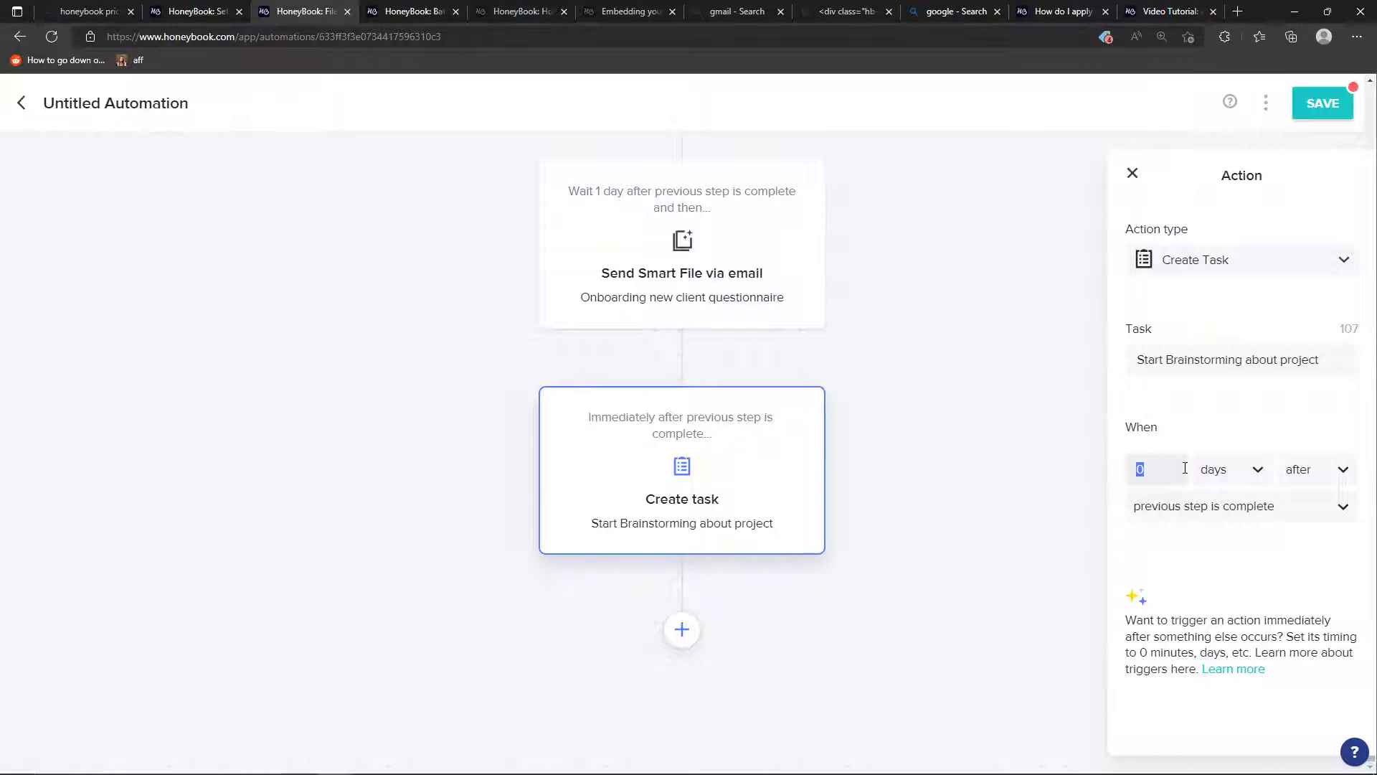
pyautogui.moveTo(1168, 469); pyautogui.dragTo(1093, 474)
pyautogui.write('3')
pyautogui.click(1157, 514)
pyautogui.click(1157, 514)
pyautogui.click(1187, 720)
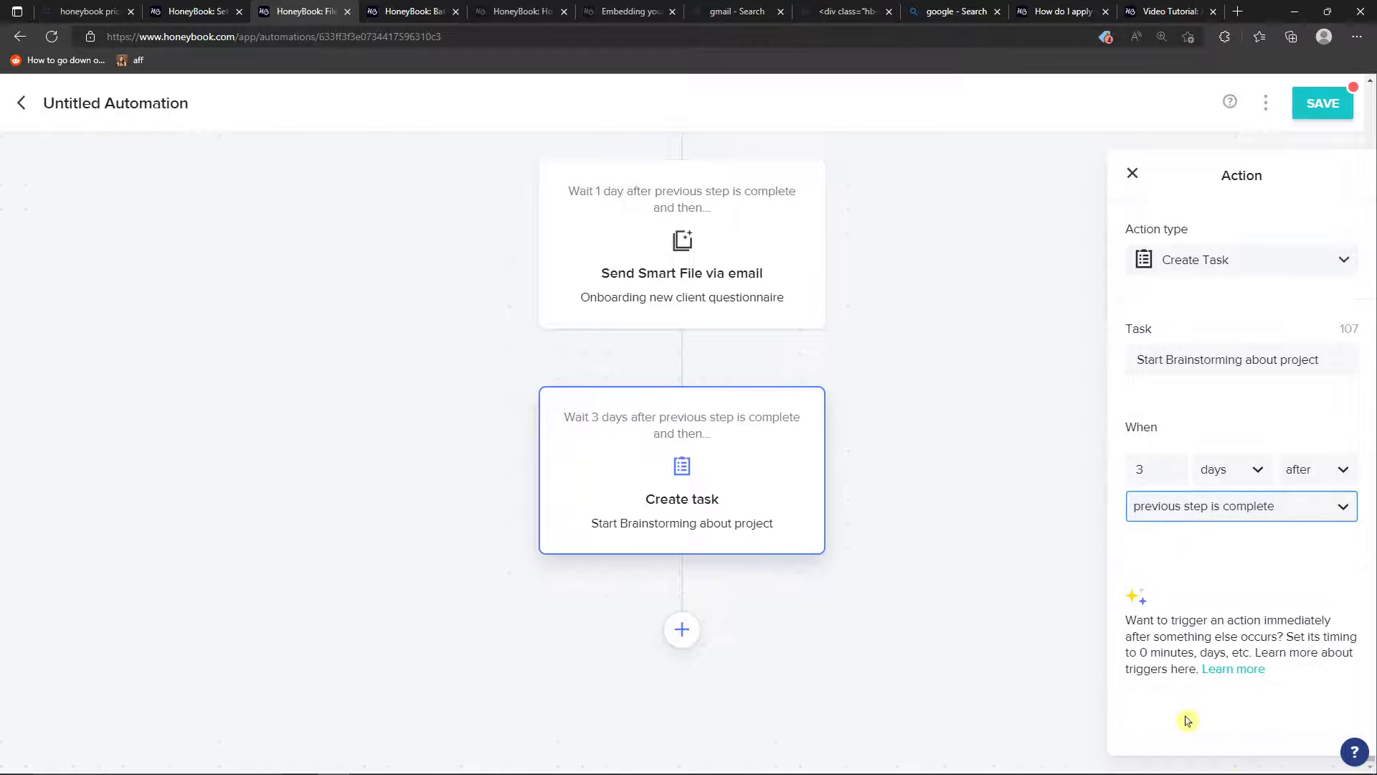
pyautogui.click(1067, 657)
pyautogui.scroll(5, 995, 200)
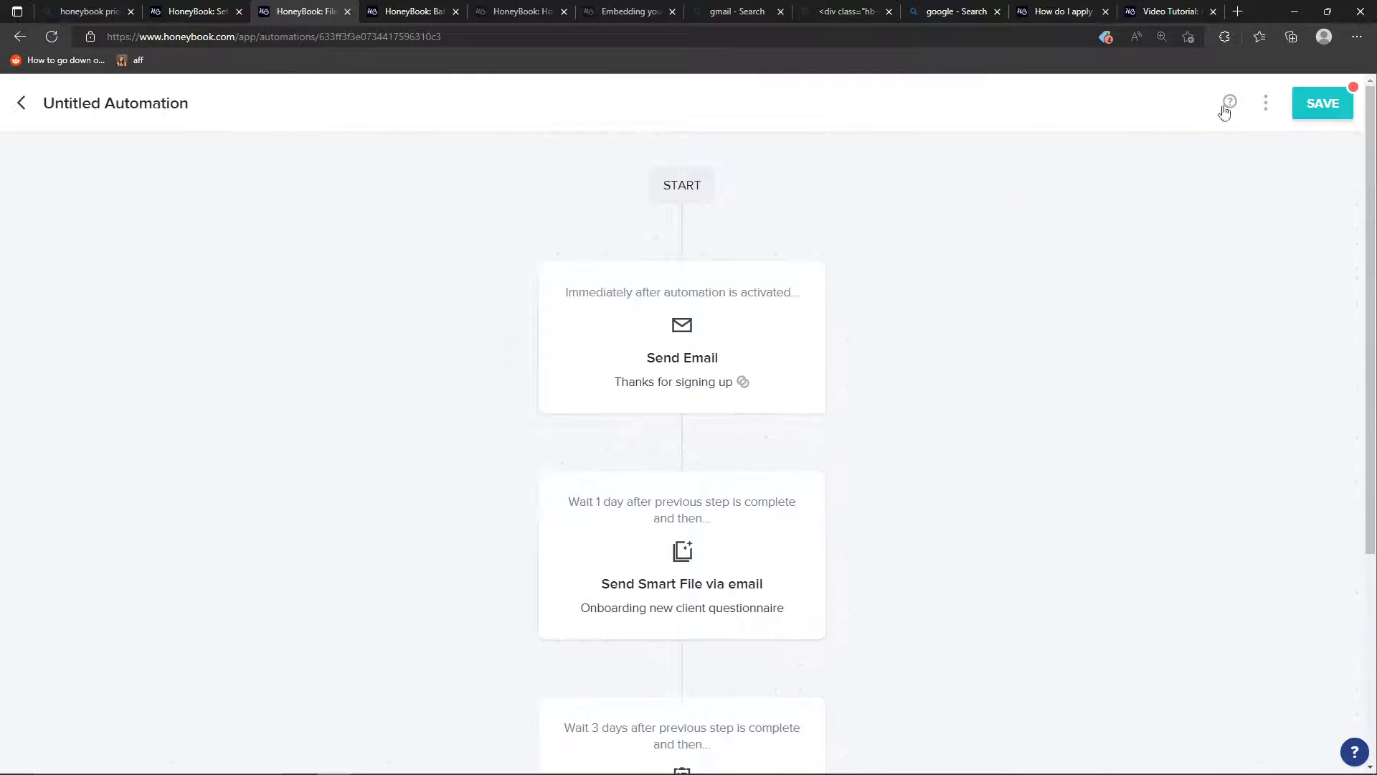
# Step: Try to save the automation with its email, smart file and task actions
pyautogui.scroll(-4, 947, 427)
pyautogui.scroll(2, 943, 400)
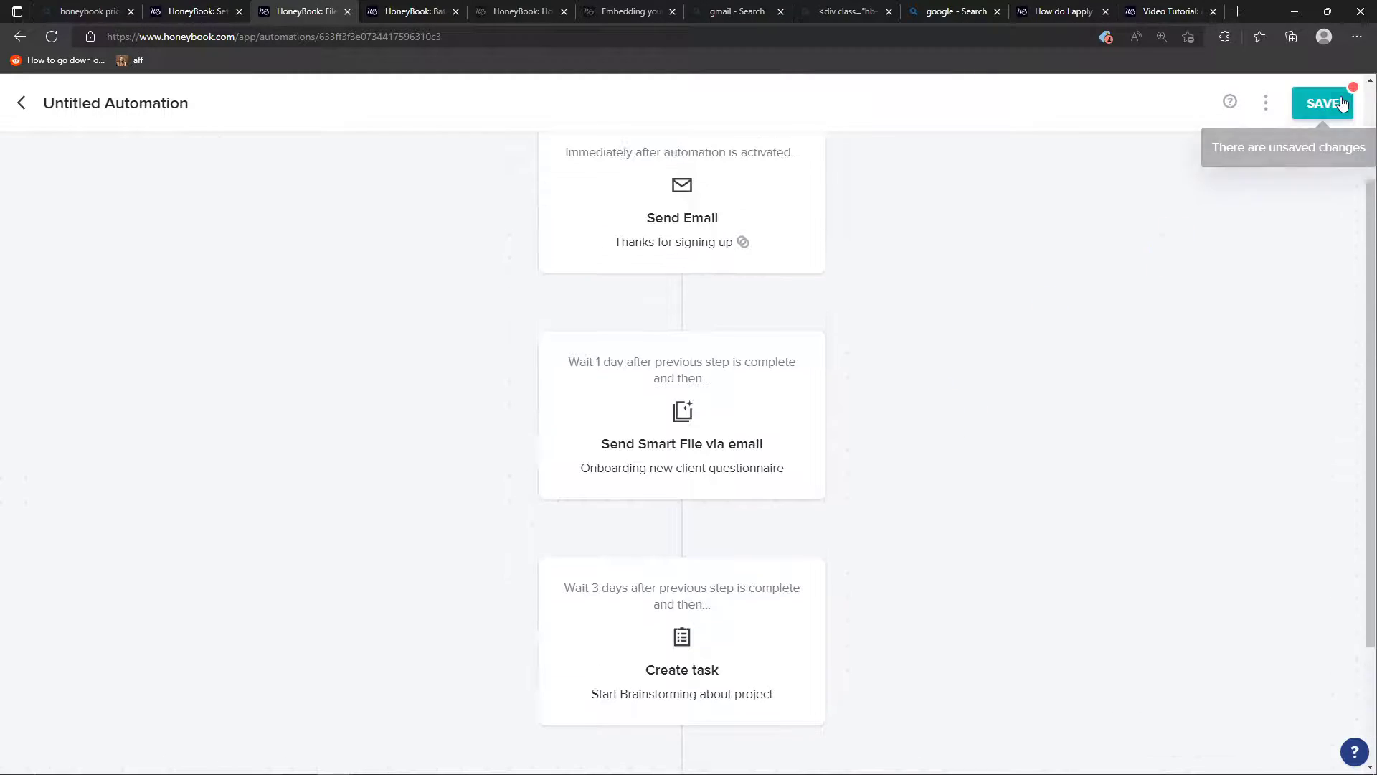
pyautogui.click(1332, 103)
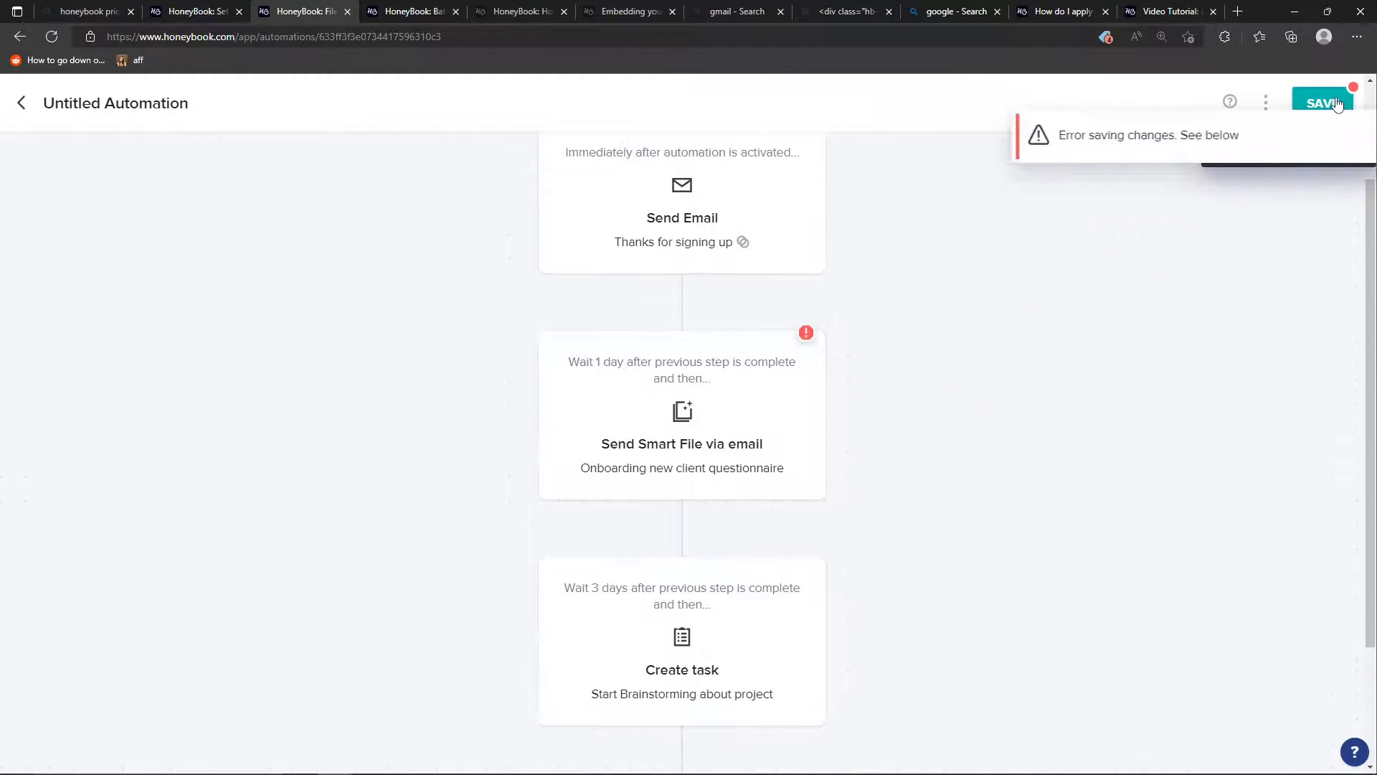
# Step: Set the smart file action's email template to "Onboarding client email (automations)" and save the automation
pyautogui.click(764, 398)
pyautogui.click(1148, 433)
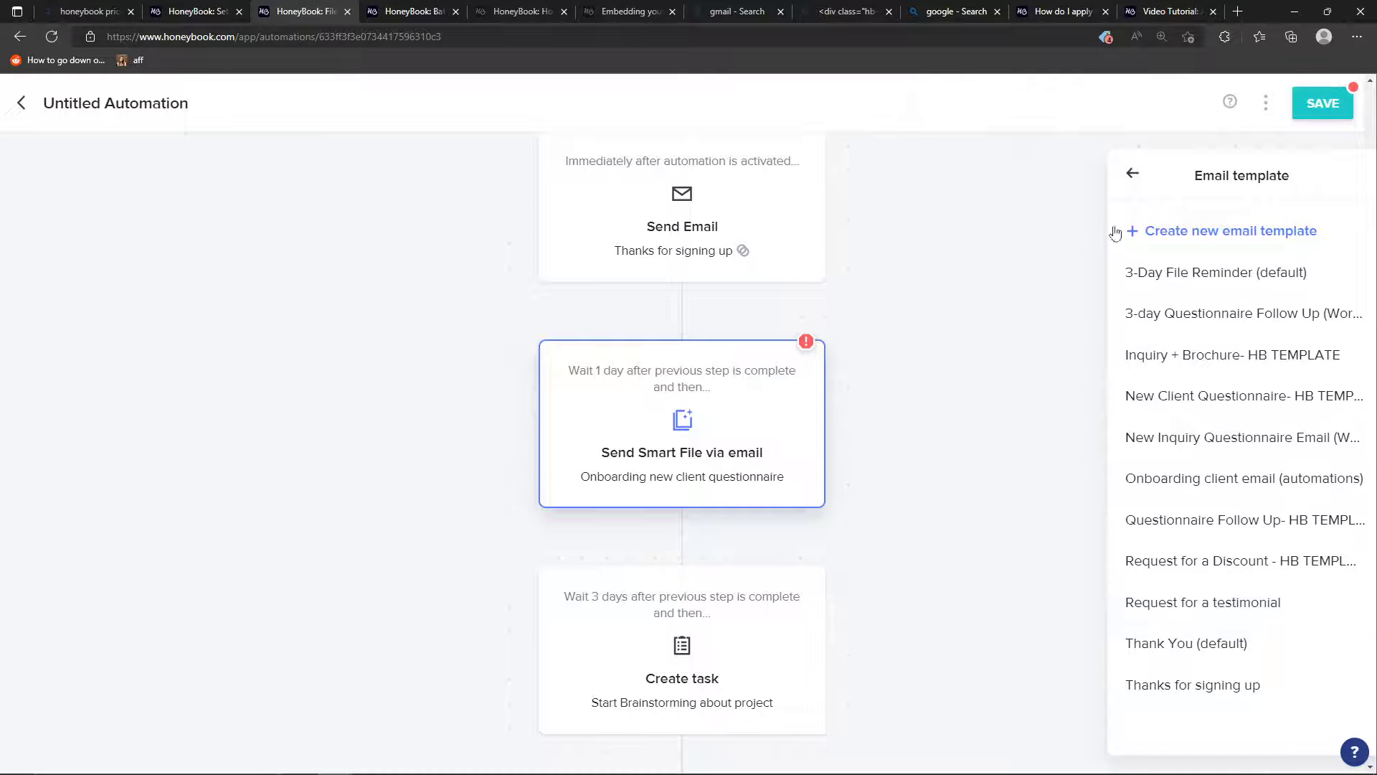
pyautogui.click(1132, 174)
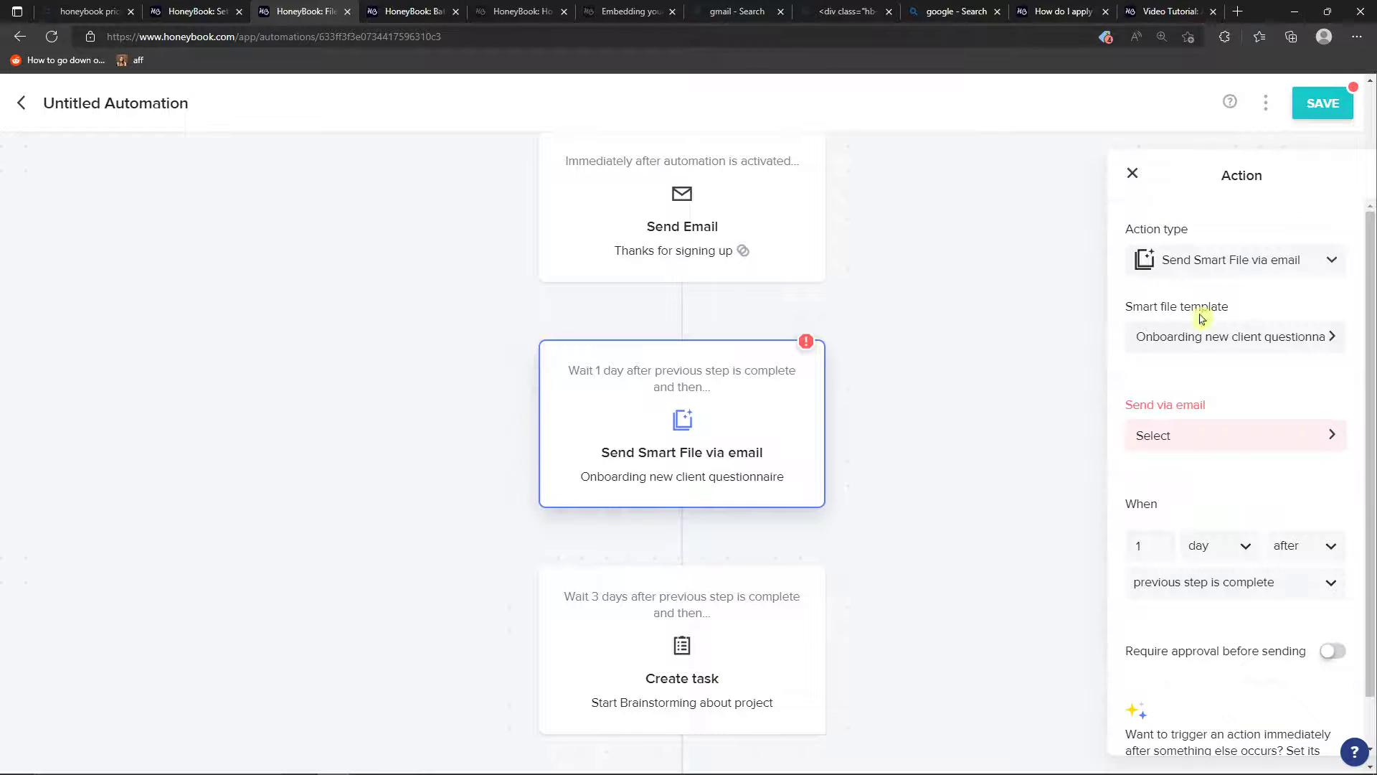
pyautogui.click(1196, 452)
pyautogui.click(1185, 282)
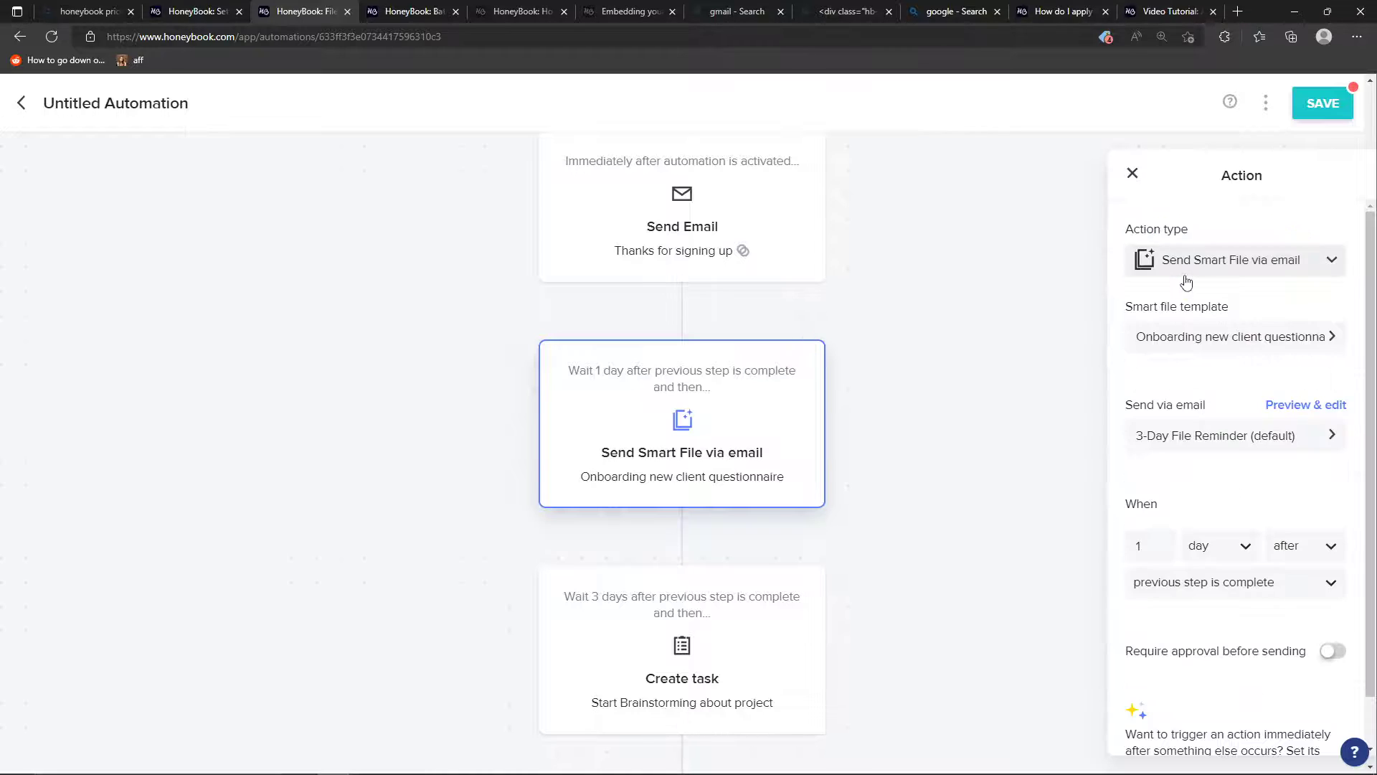
pyautogui.click(1168, 433)
pyautogui.click(1207, 396)
pyautogui.click(1204, 434)
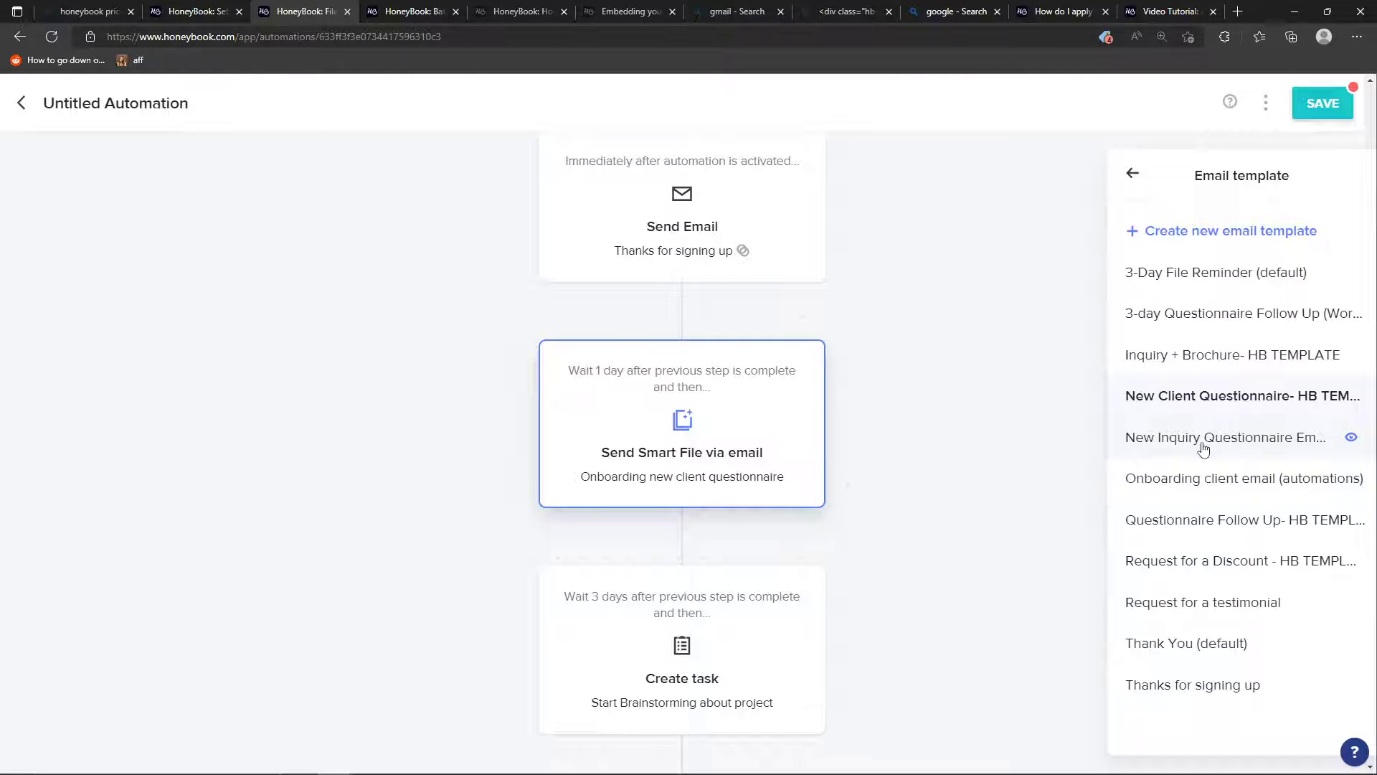
pyautogui.click(1196, 476)
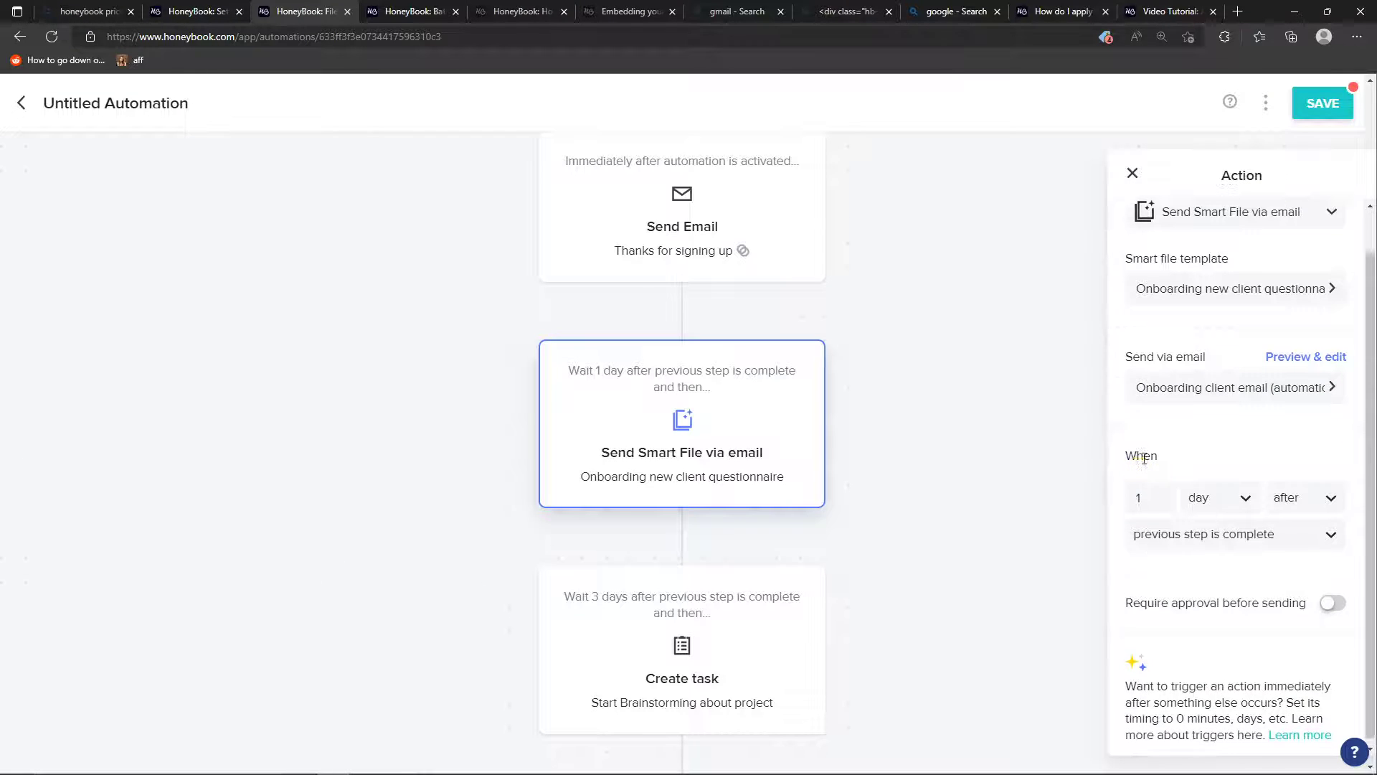
pyautogui.click(1110, 381)
pyautogui.click(1328, 115)
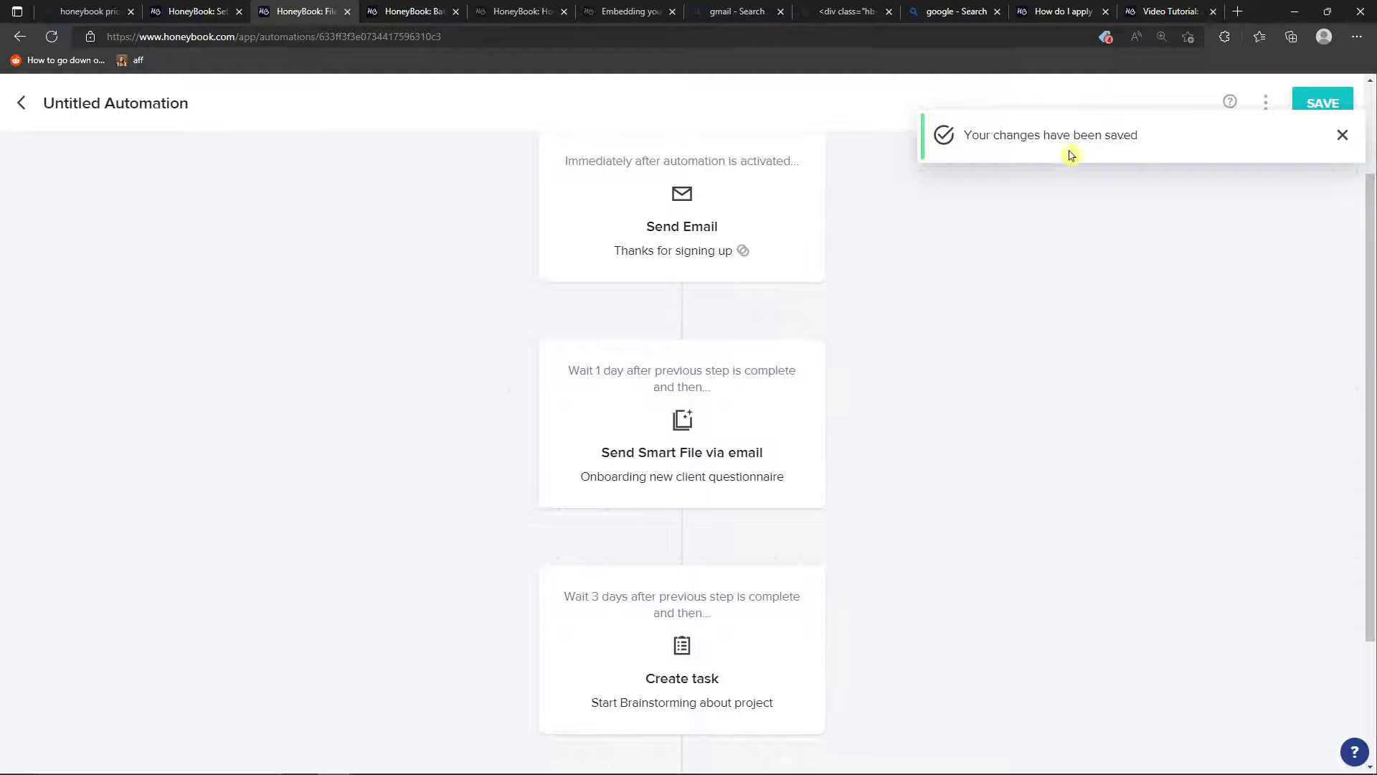
# Step: Rename the automation "sign up", then save it and return to the automations list
pyautogui.click(112, 109)
pyautogui.tripleClick(112, 109)
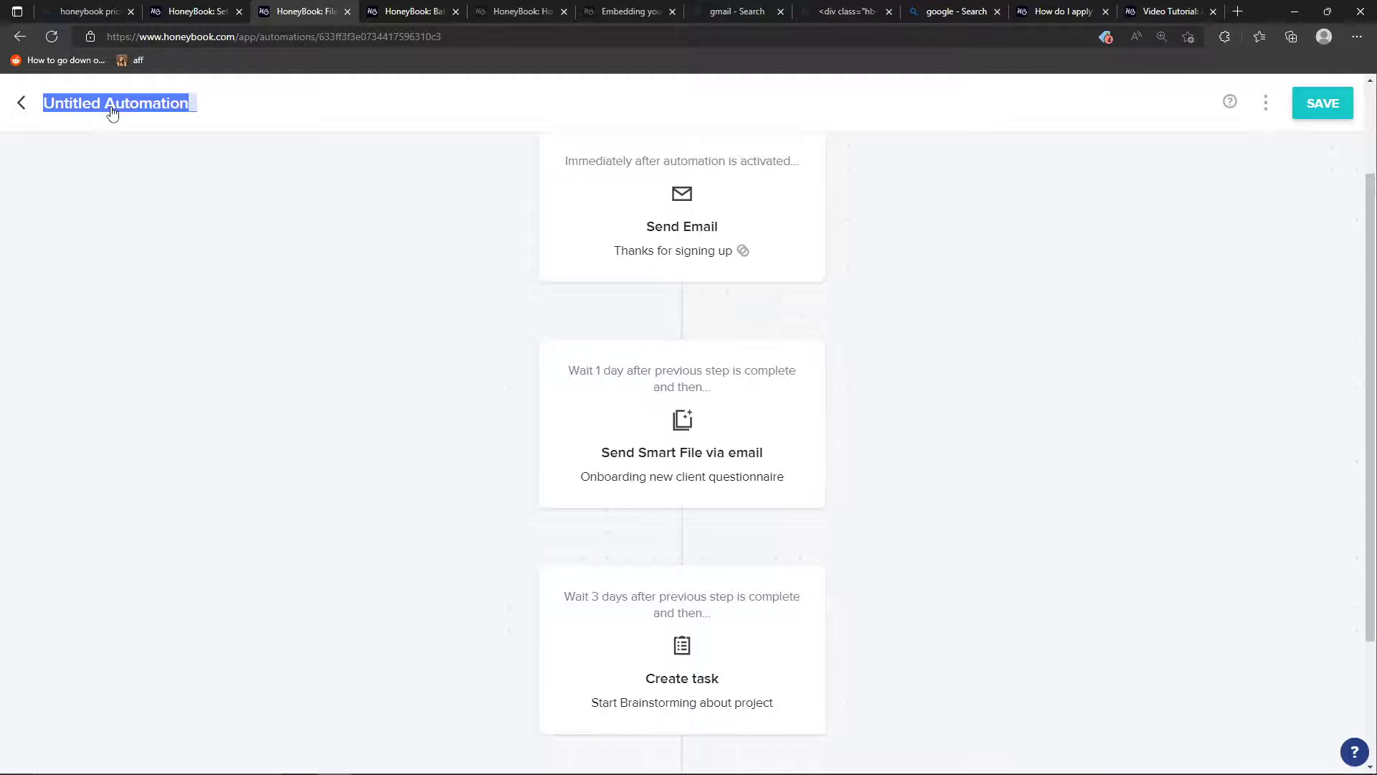
pyautogui.write('sign up')
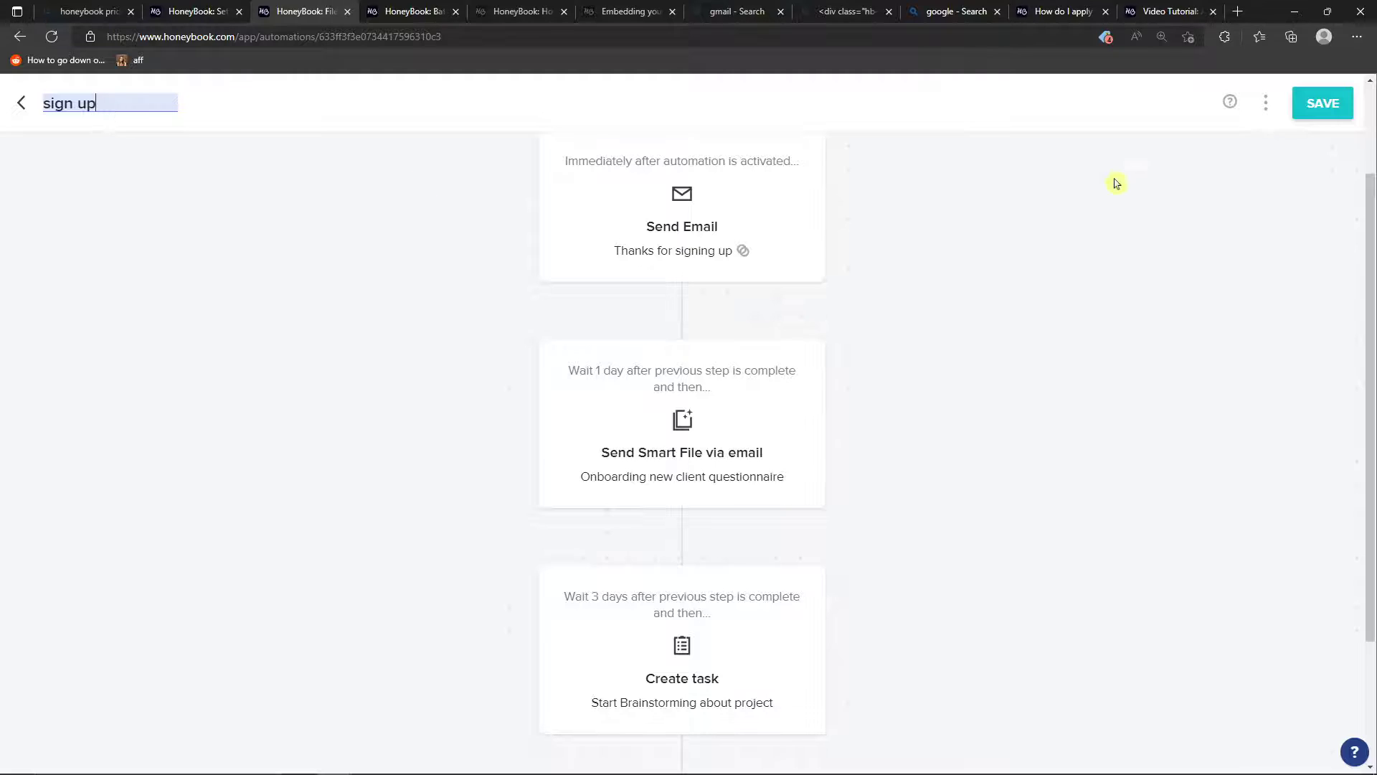
pyautogui.click(1271, 99)
pyautogui.click(1269, 106)
pyautogui.click(1270, 106)
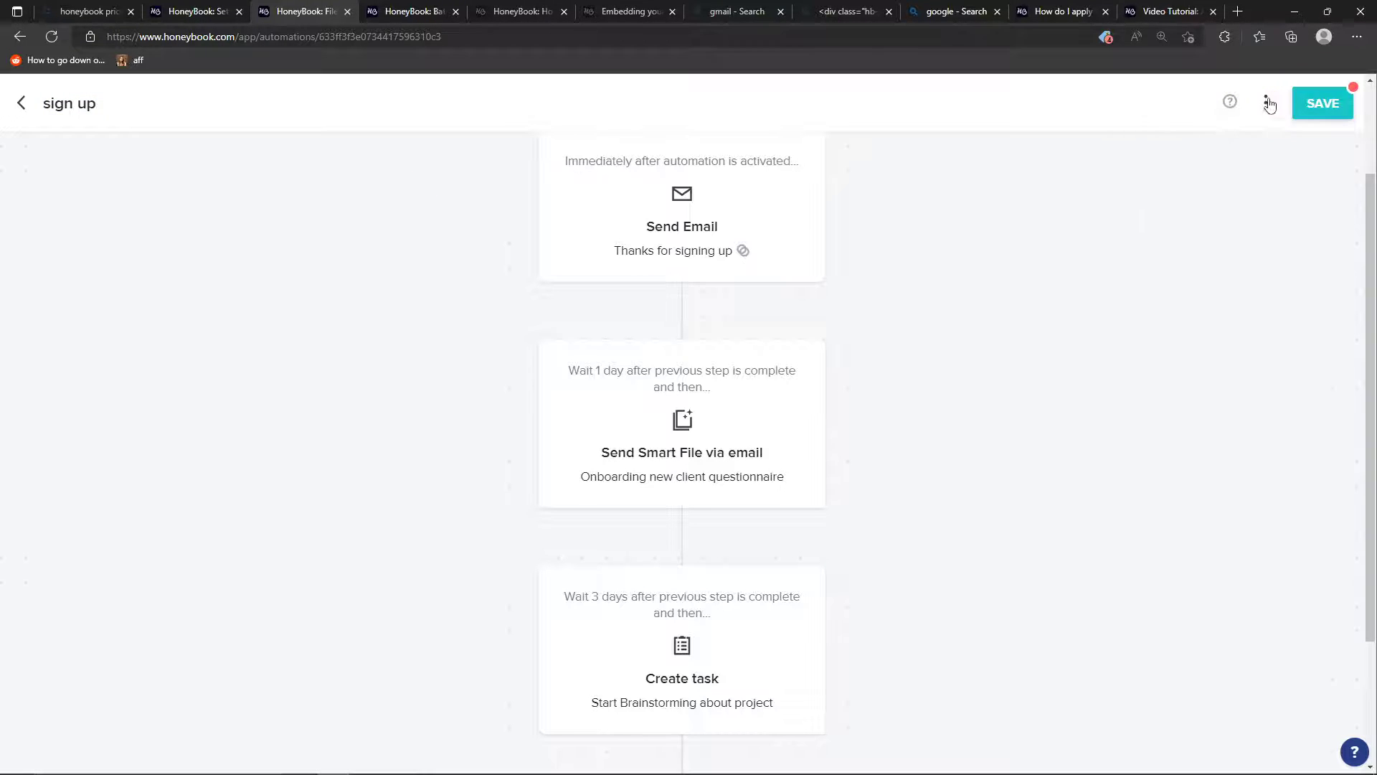
pyautogui.click(1322, 105)
pyautogui.click(22, 104)
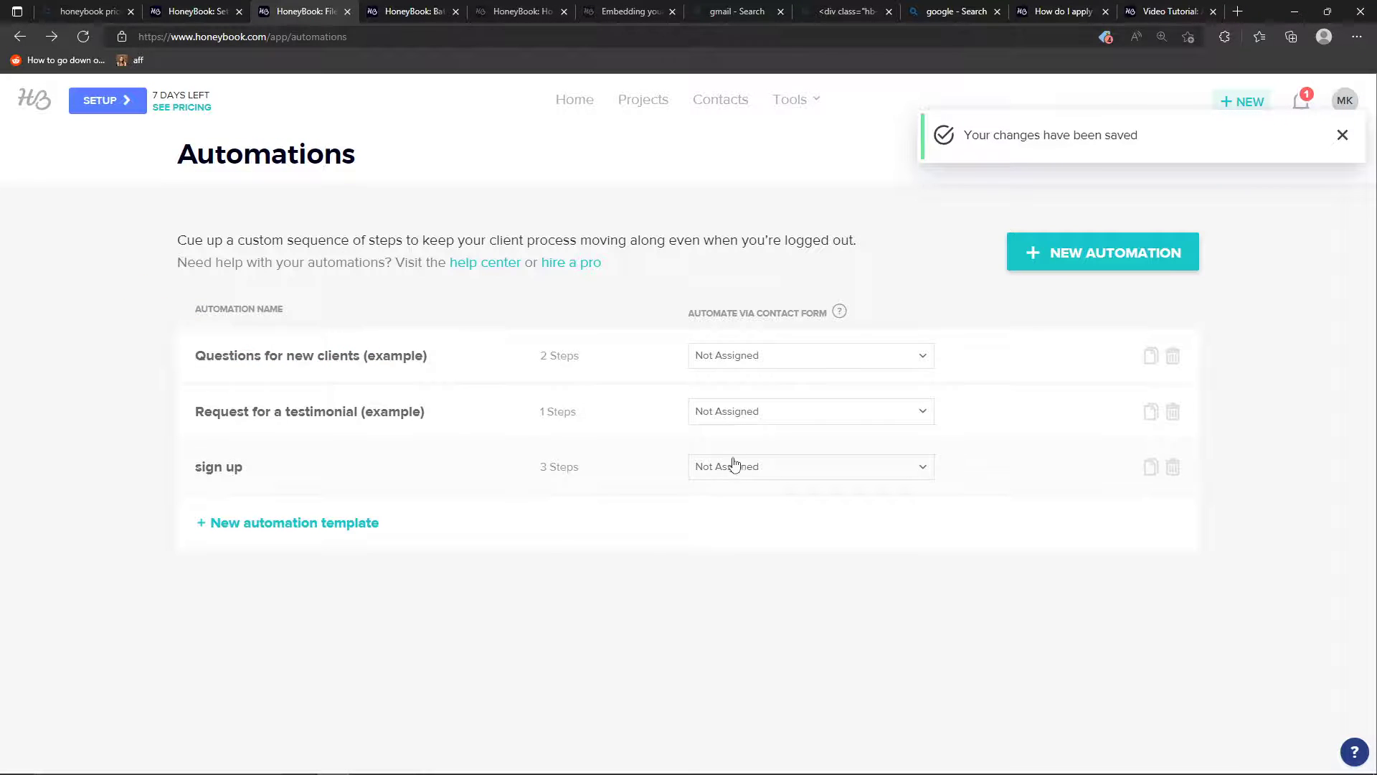
# Step: Examine the contact form trigger options for the sign up automation and the help hint on contact form automation
pyautogui.click(749, 470)
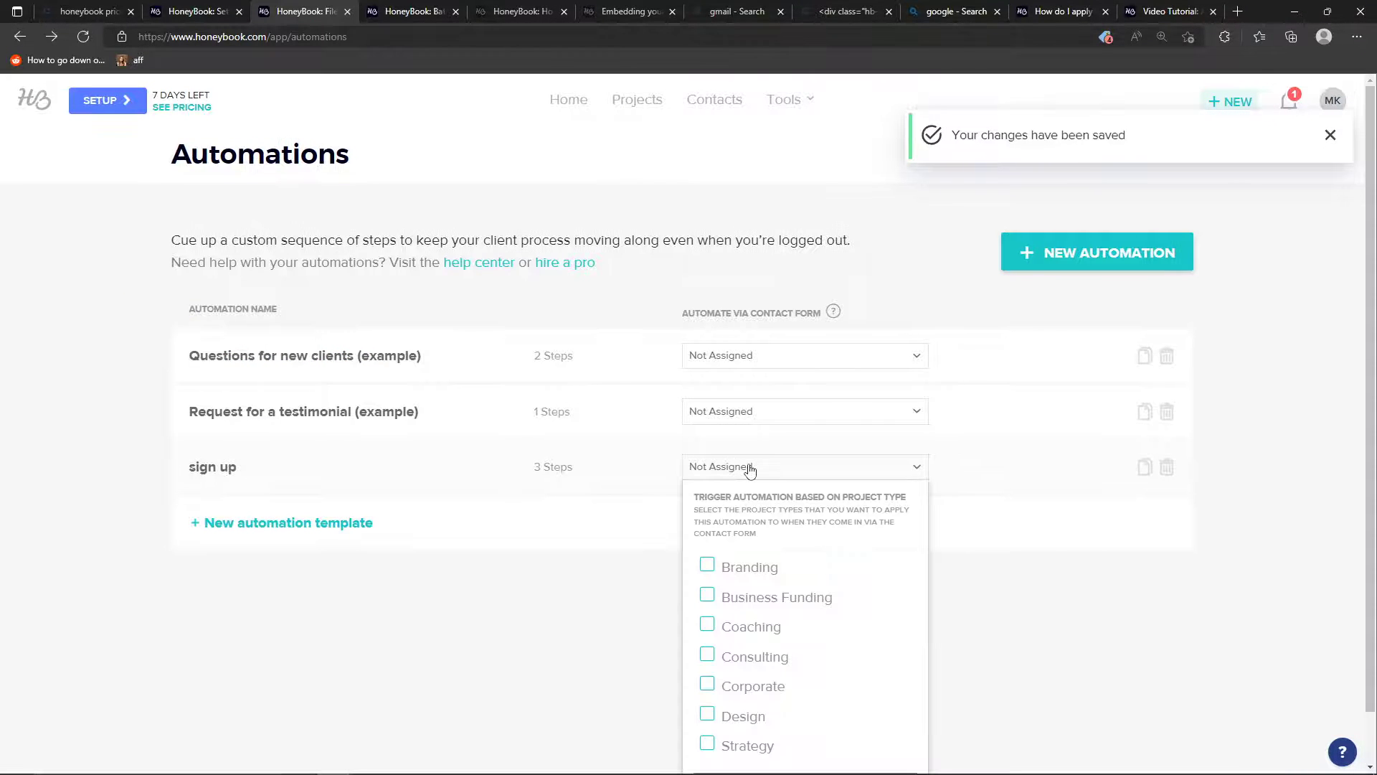
pyautogui.click(607, 629)
pyautogui.click(840, 314)
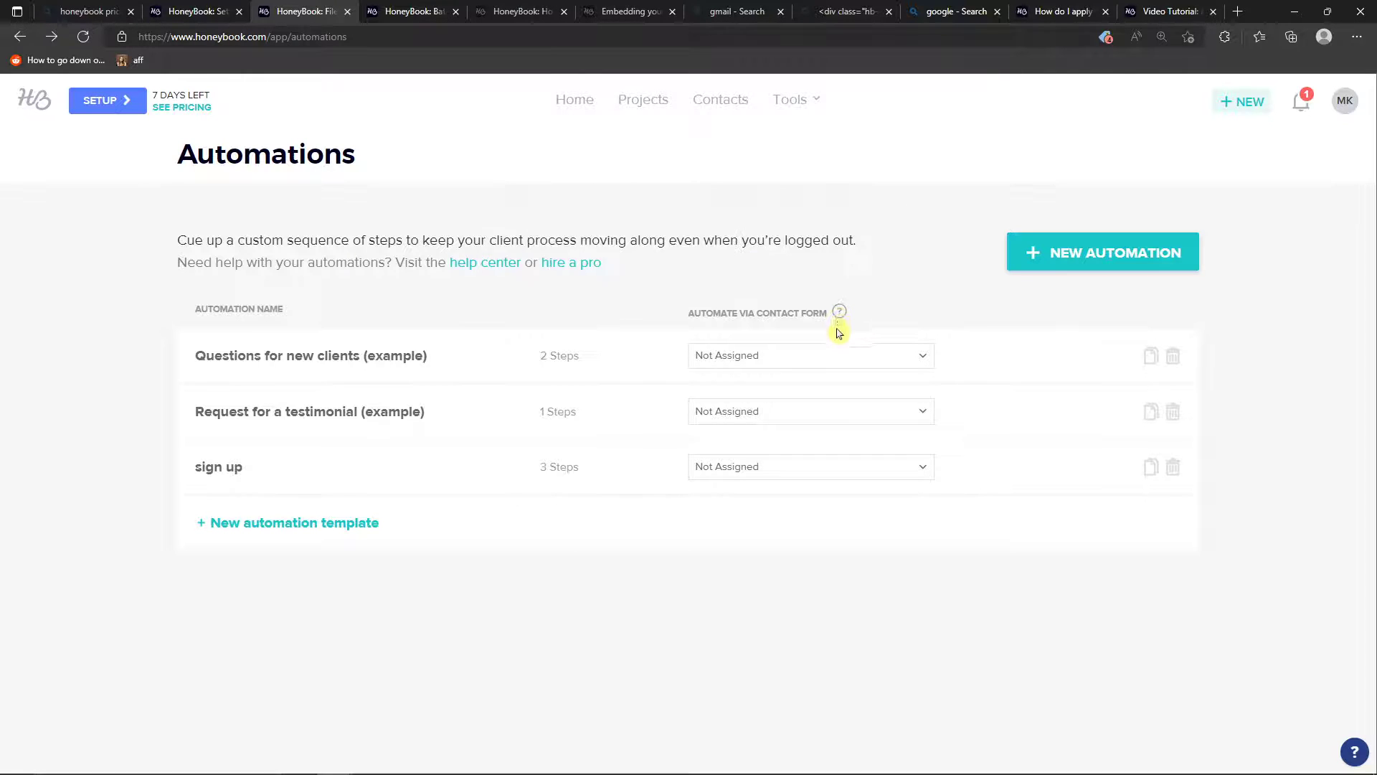
pyautogui.click(810, 470)
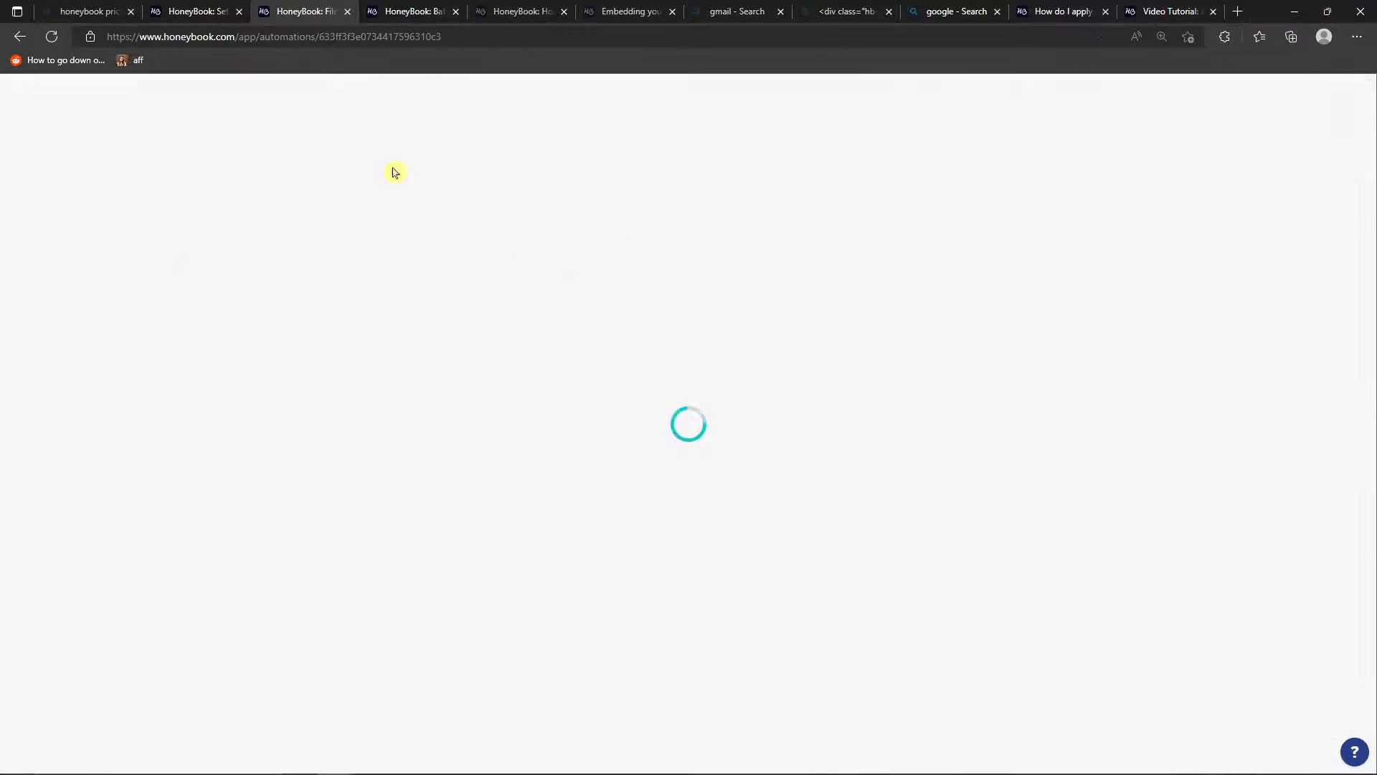
pyautogui.click(19, 36)
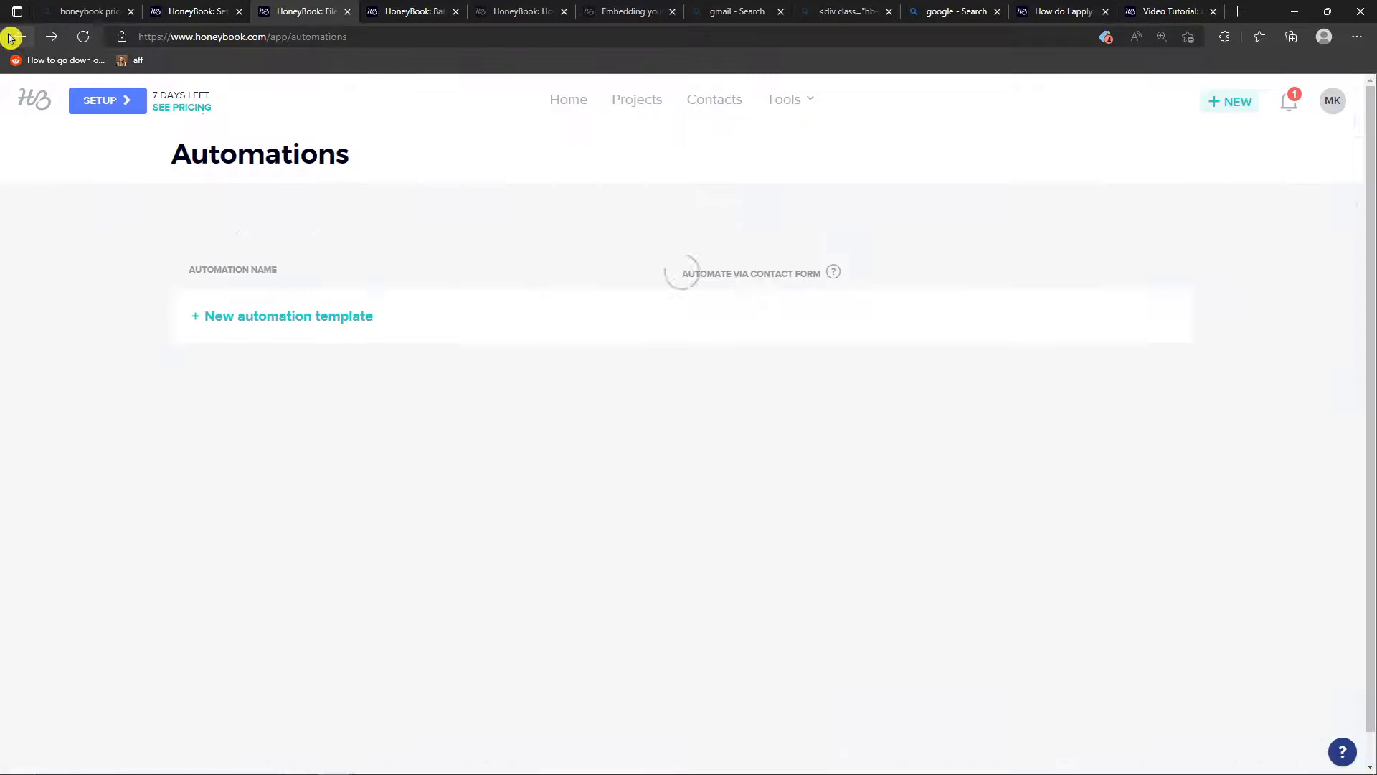
# Step: Assign the sign up automation to the Corporate and Strategy project types for contact form inquiries
pyautogui.click(792, 470)
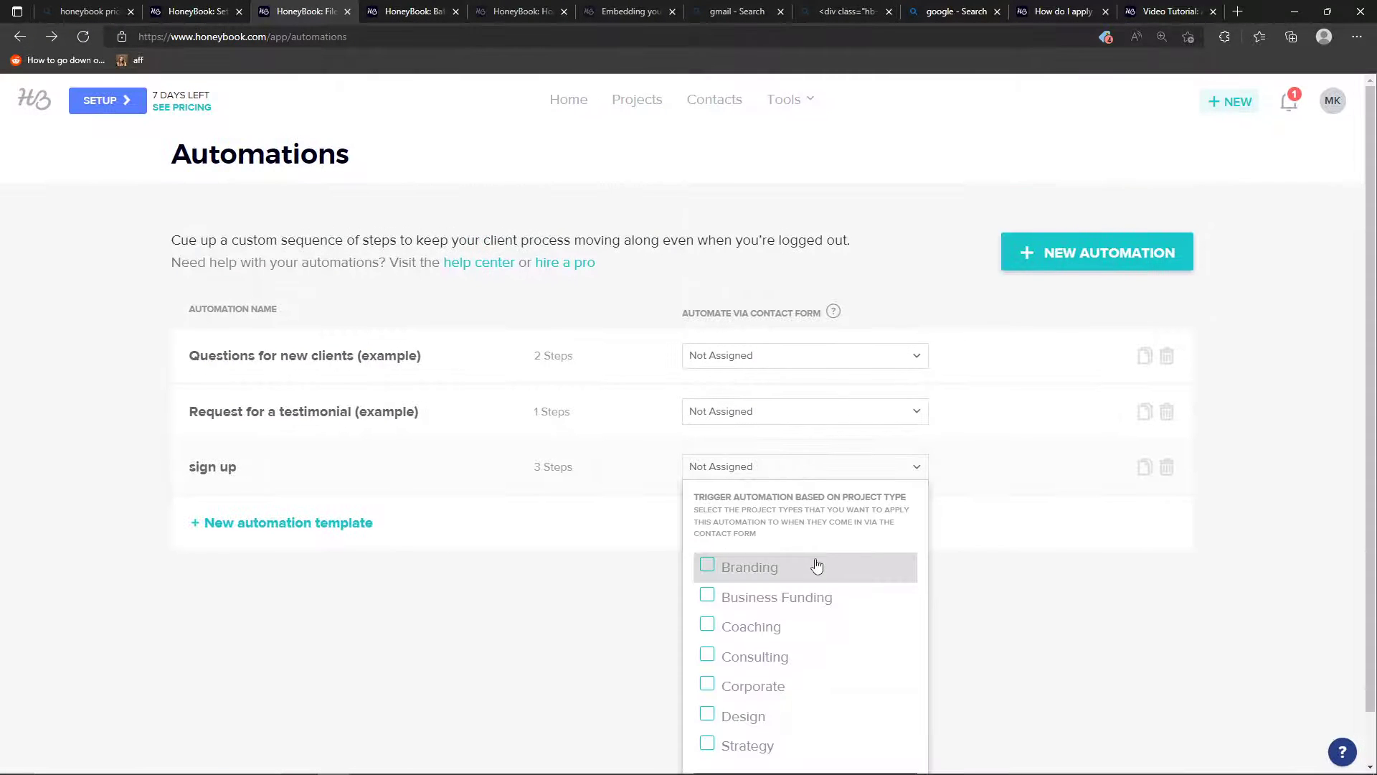
pyautogui.scroll(-1, 825, 588)
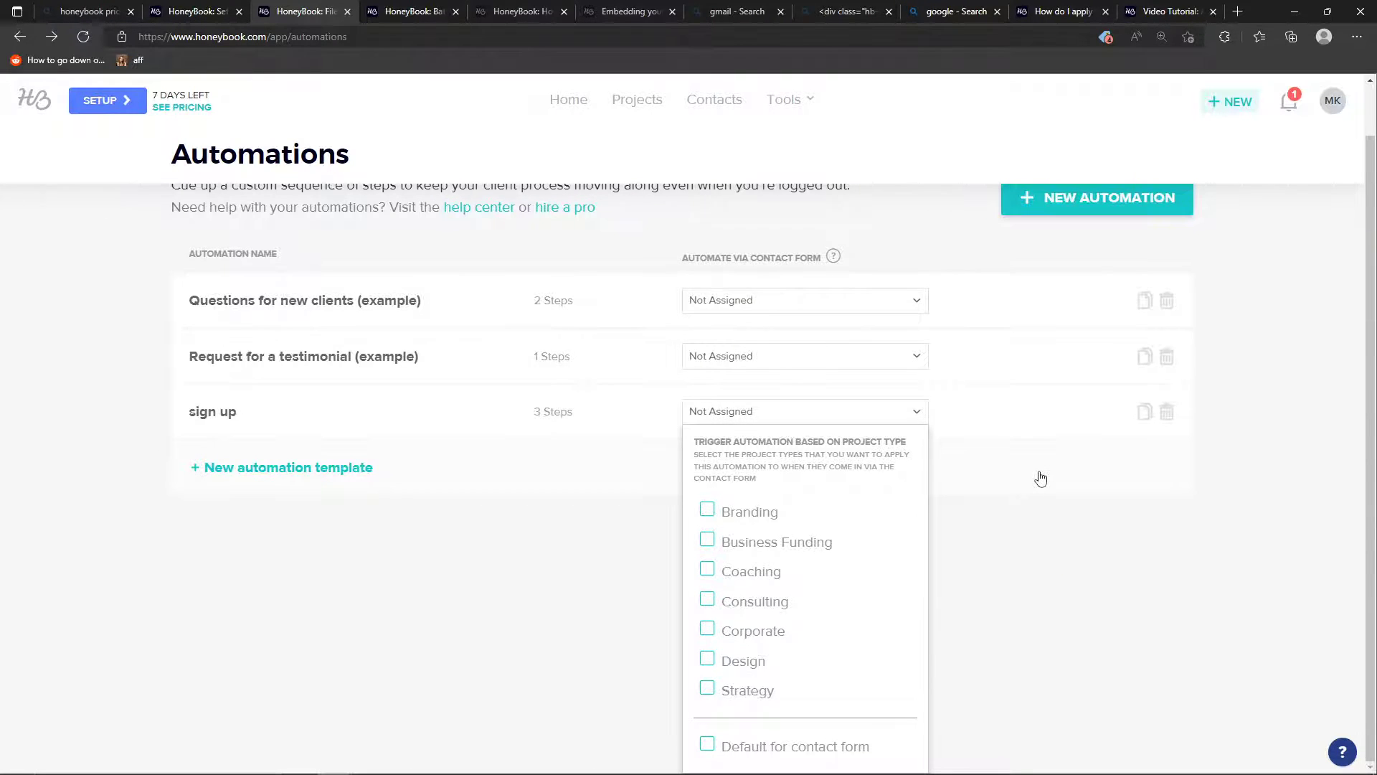
pyautogui.hotkey('ctrl', '-')
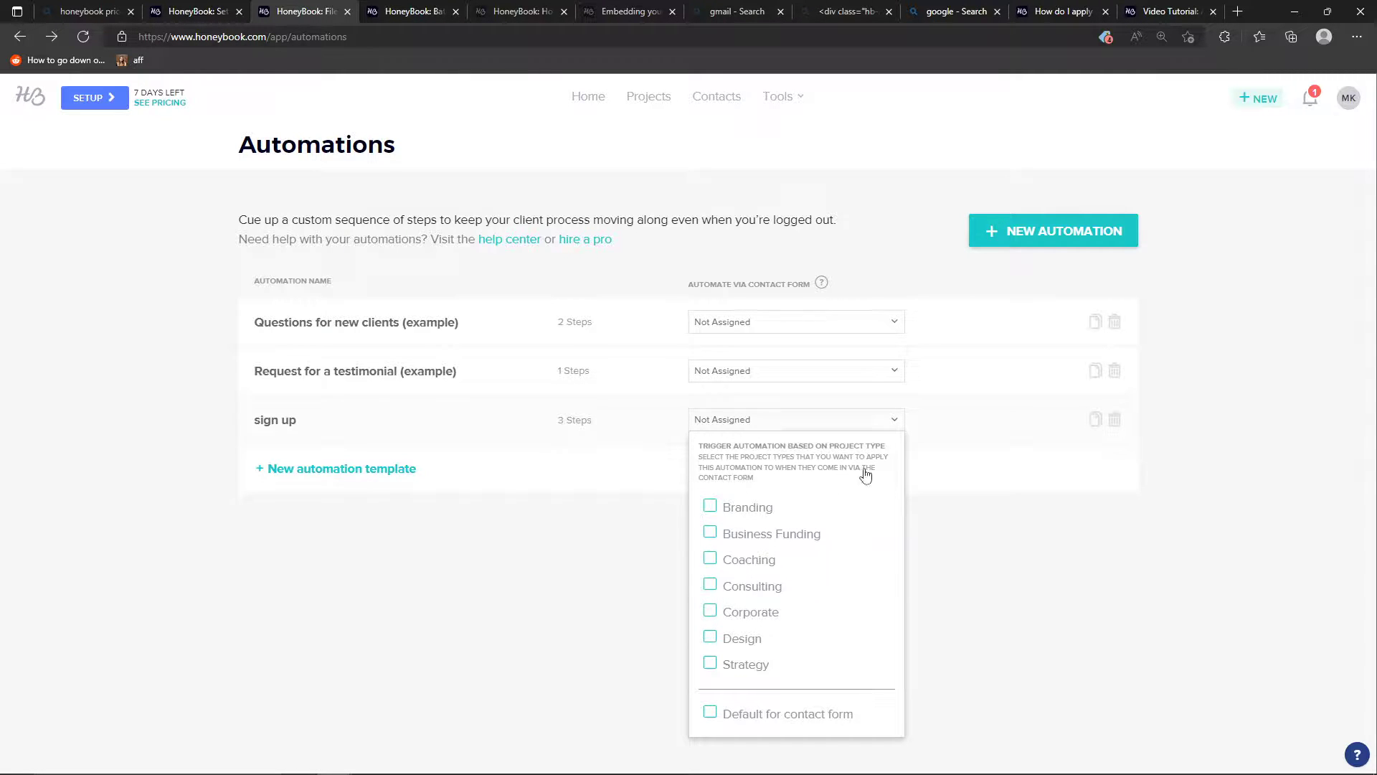
pyautogui.click(788, 624)
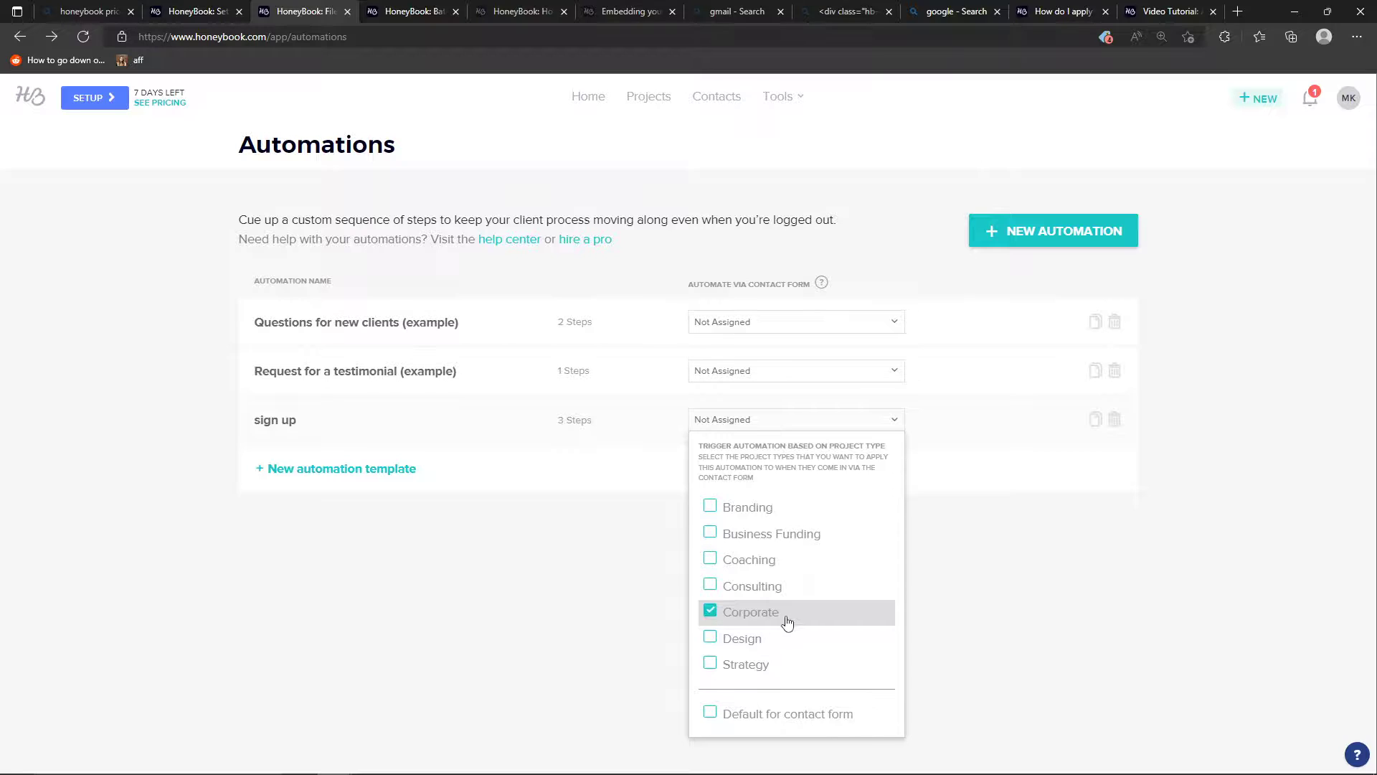
pyautogui.click(741, 658)
pyautogui.click(618, 646)
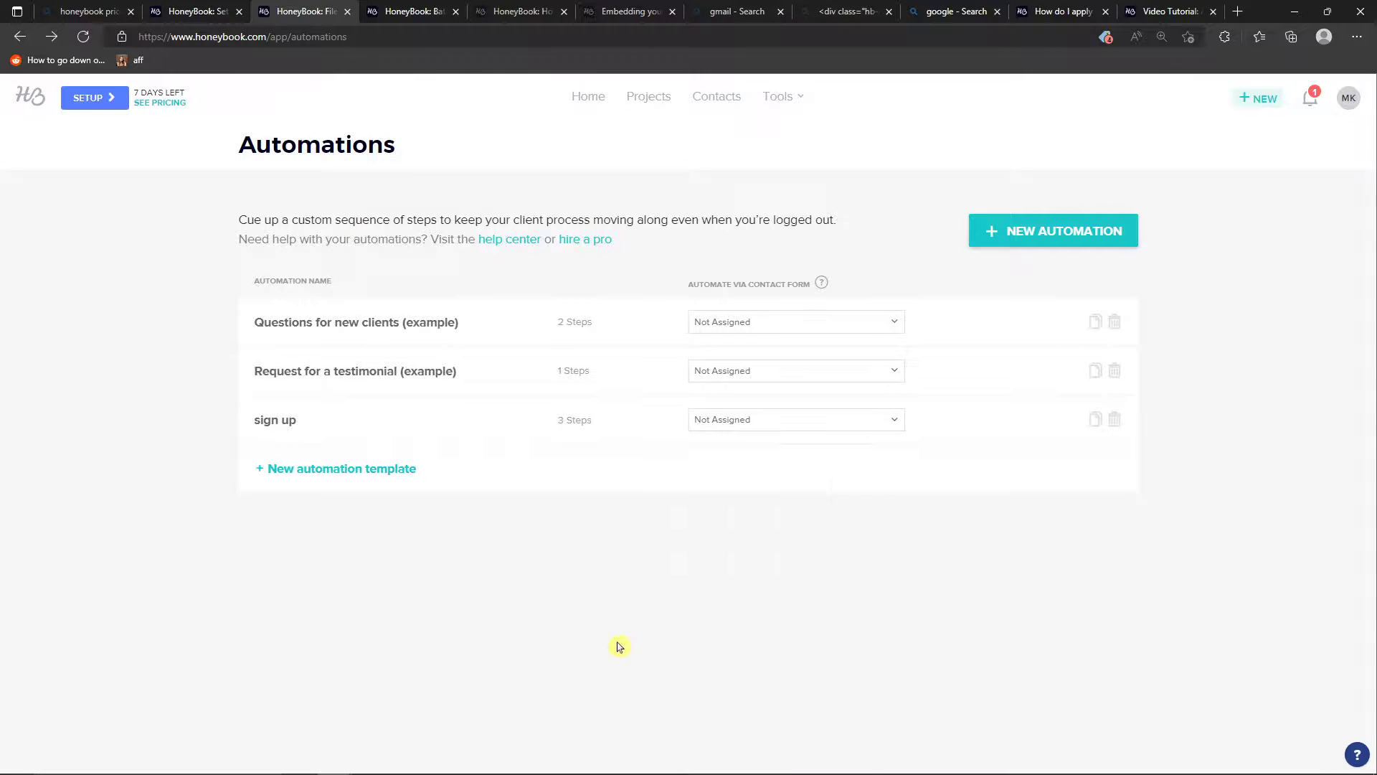
pyautogui.click(764, 421)
pyautogui.click(763, 421)
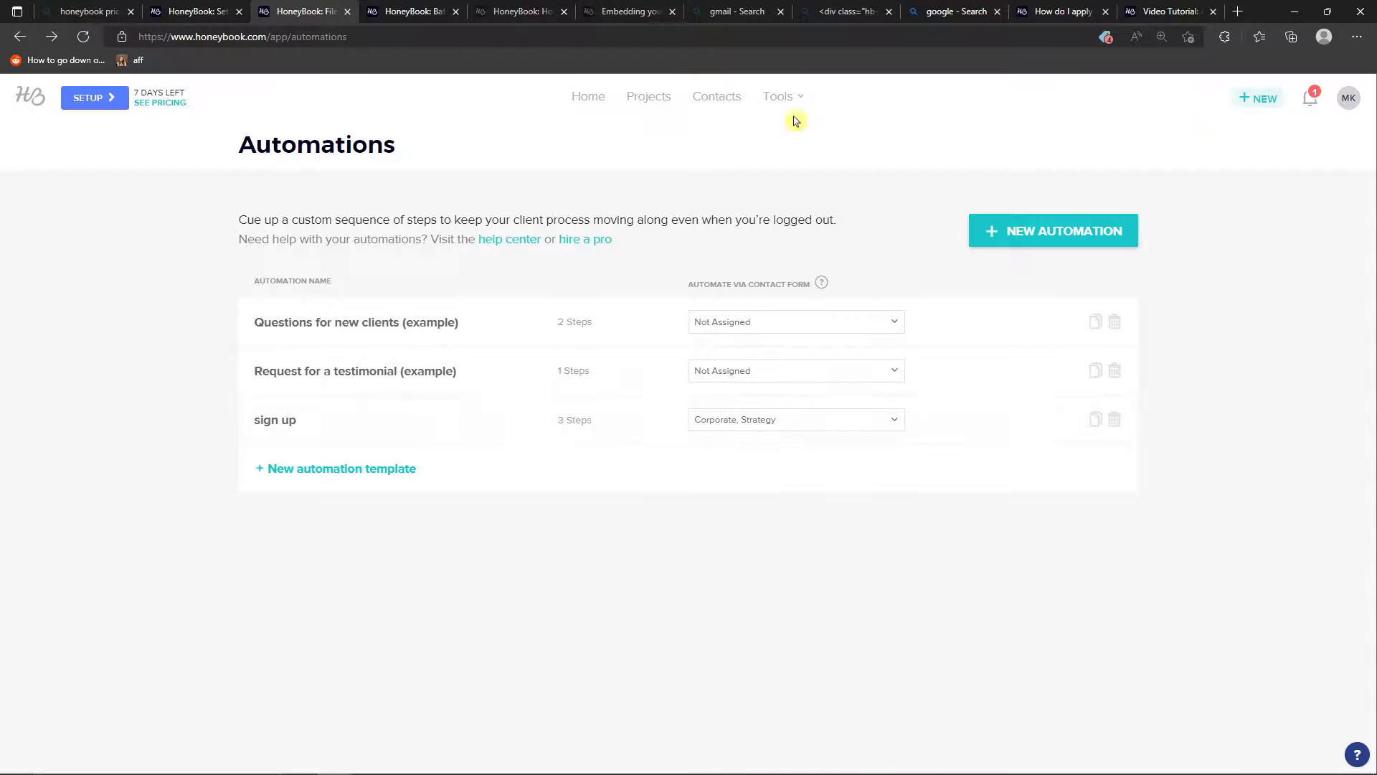
# Step: Open the default contact form in a new tab and add a single choice question below "How did you hear about us?"
pyautogui.moveTo(795, 115)
pyautogui.middleClick(911, 195)
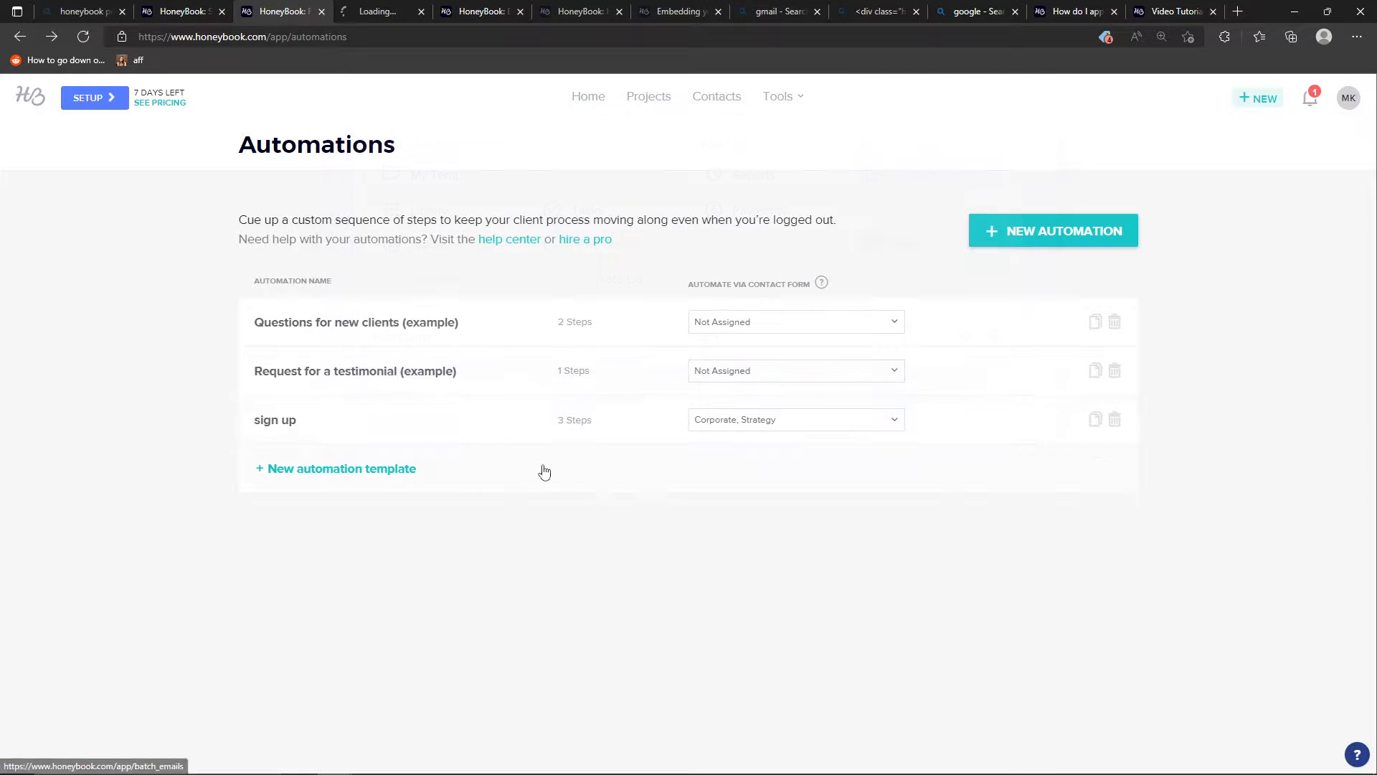
pyautogui.click(363, 10)
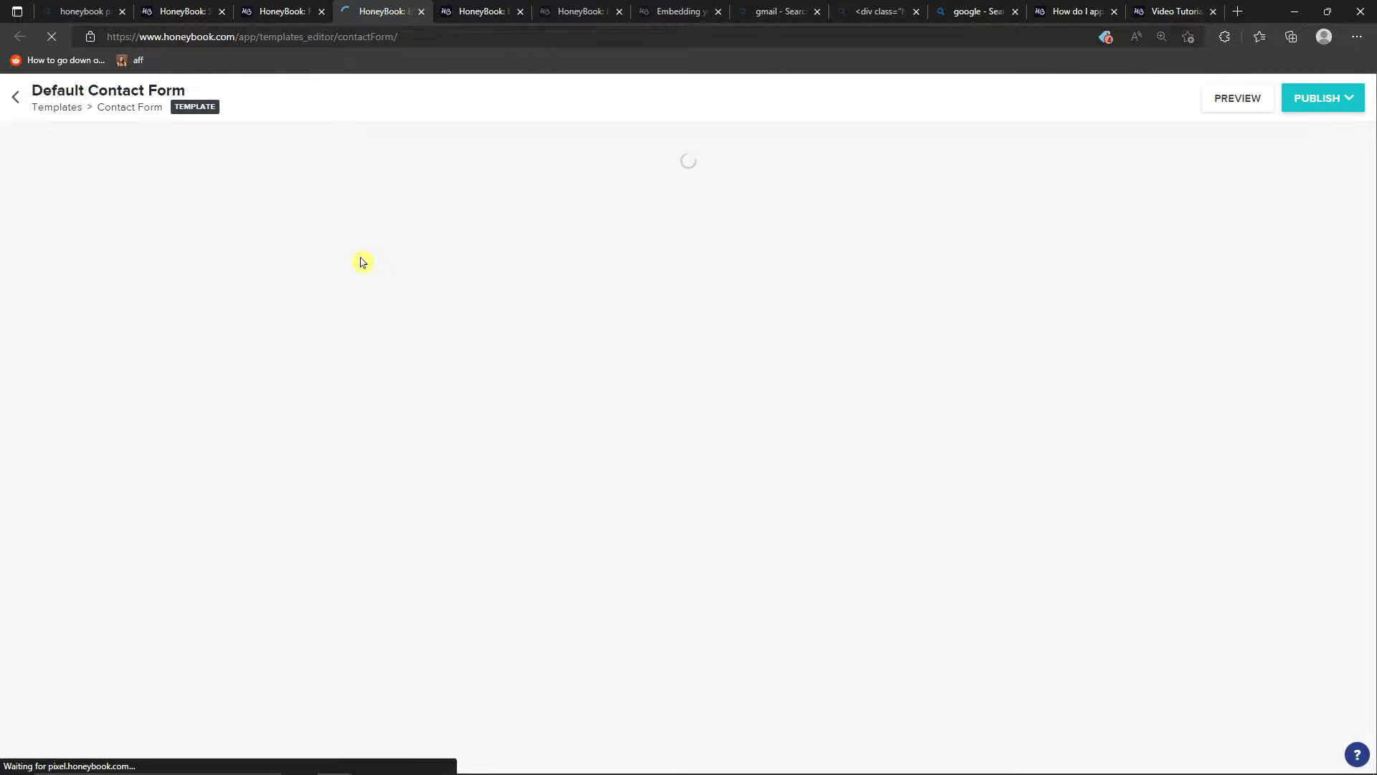
pyautogui.scroll(-5, 358, 298)
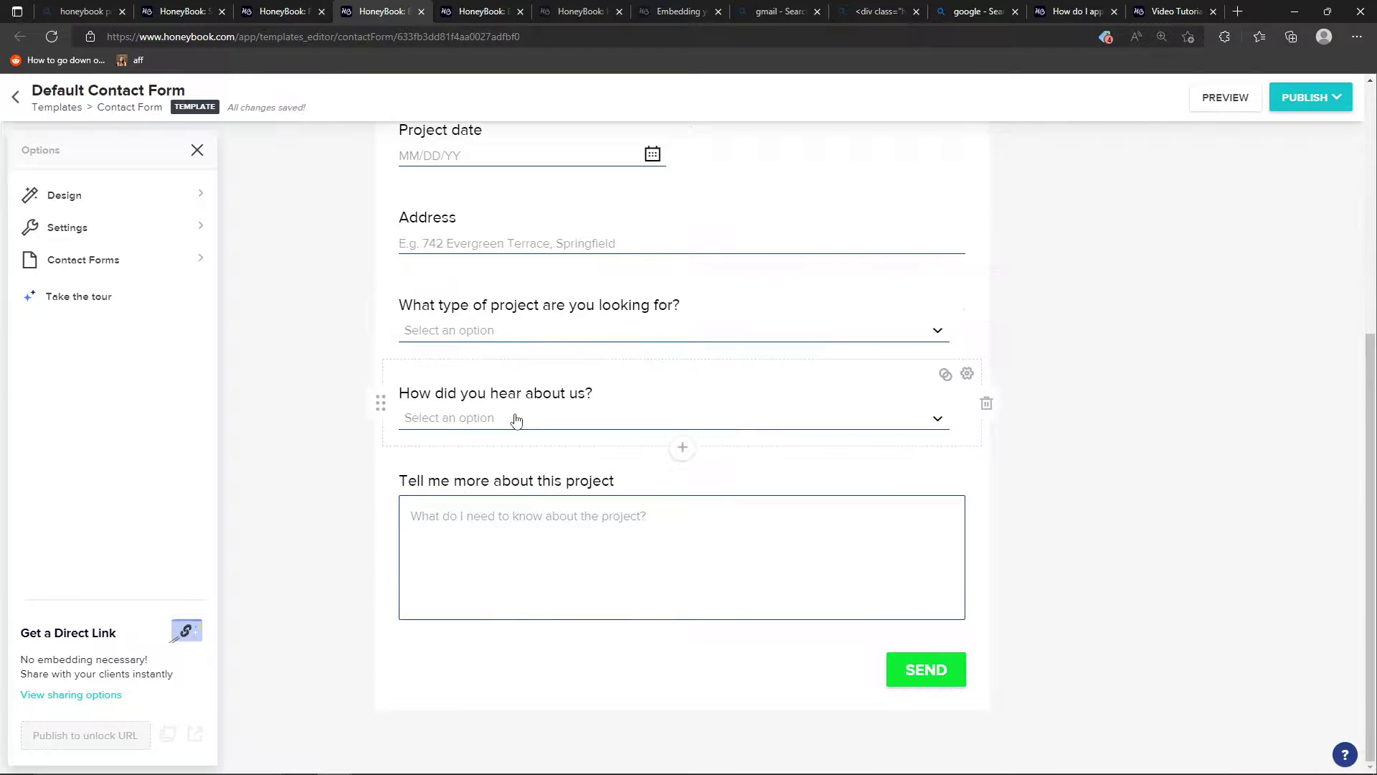
pyautogui.click(682, 444)
pyautogui.scroll(-4, 691, 487)
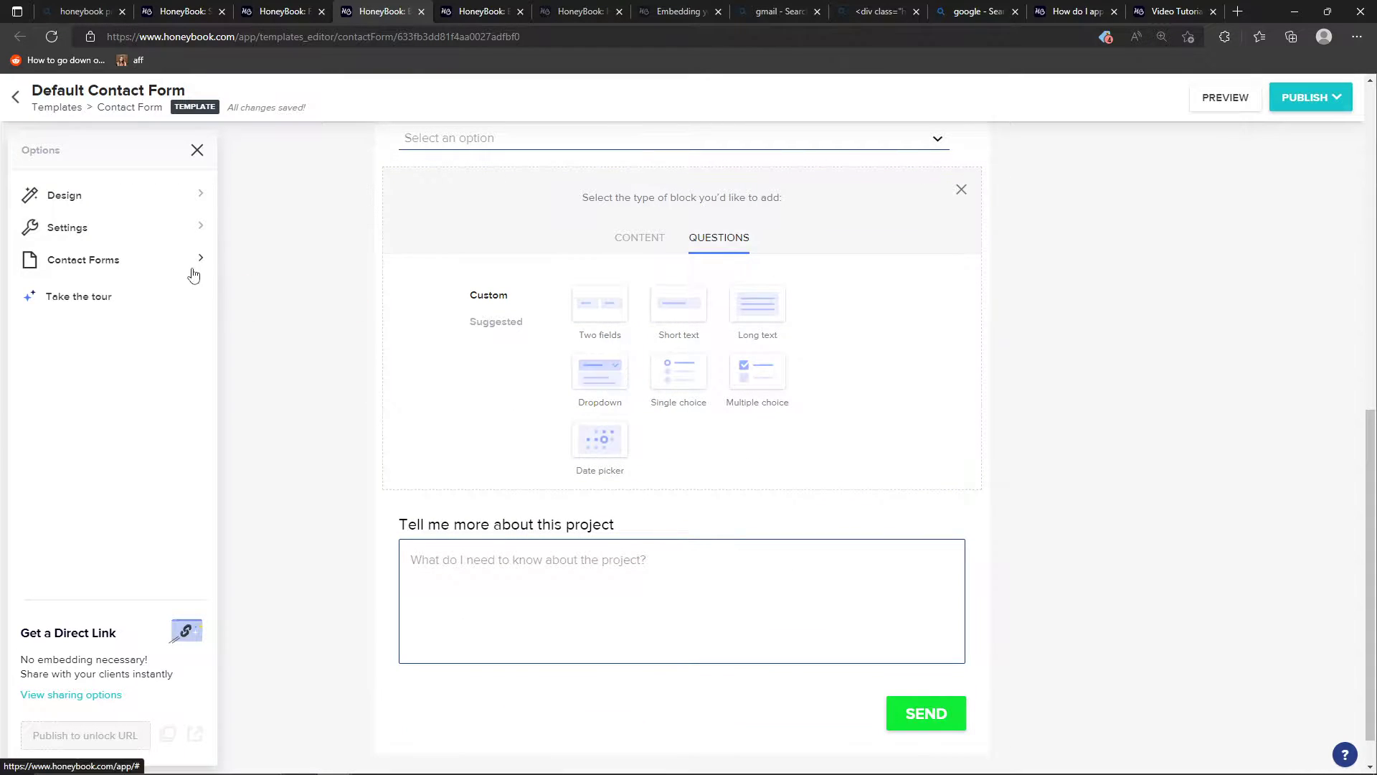
pyautogui.click(695, 388)
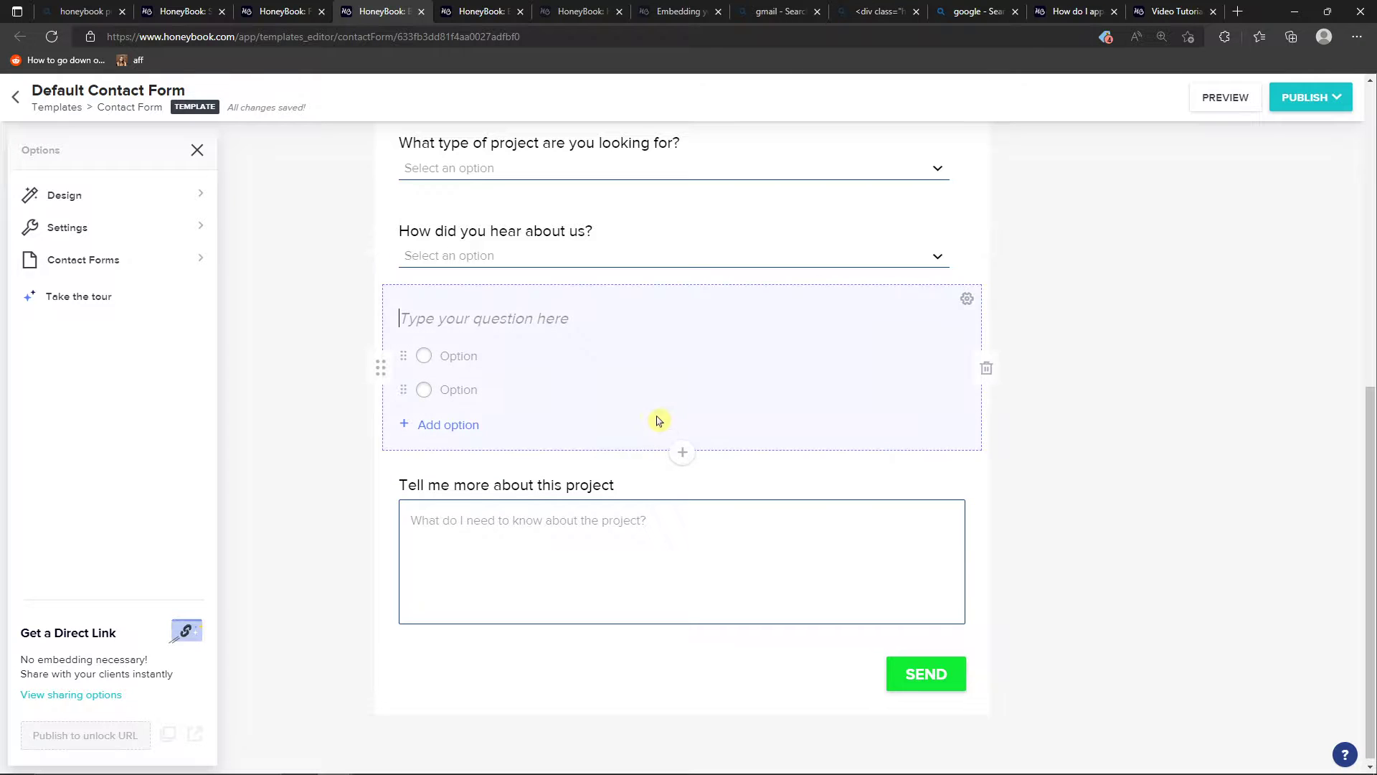
# Step: Return to the automations list and set the sign up automation as Default for contact form
pyautogui.click(290, 10)
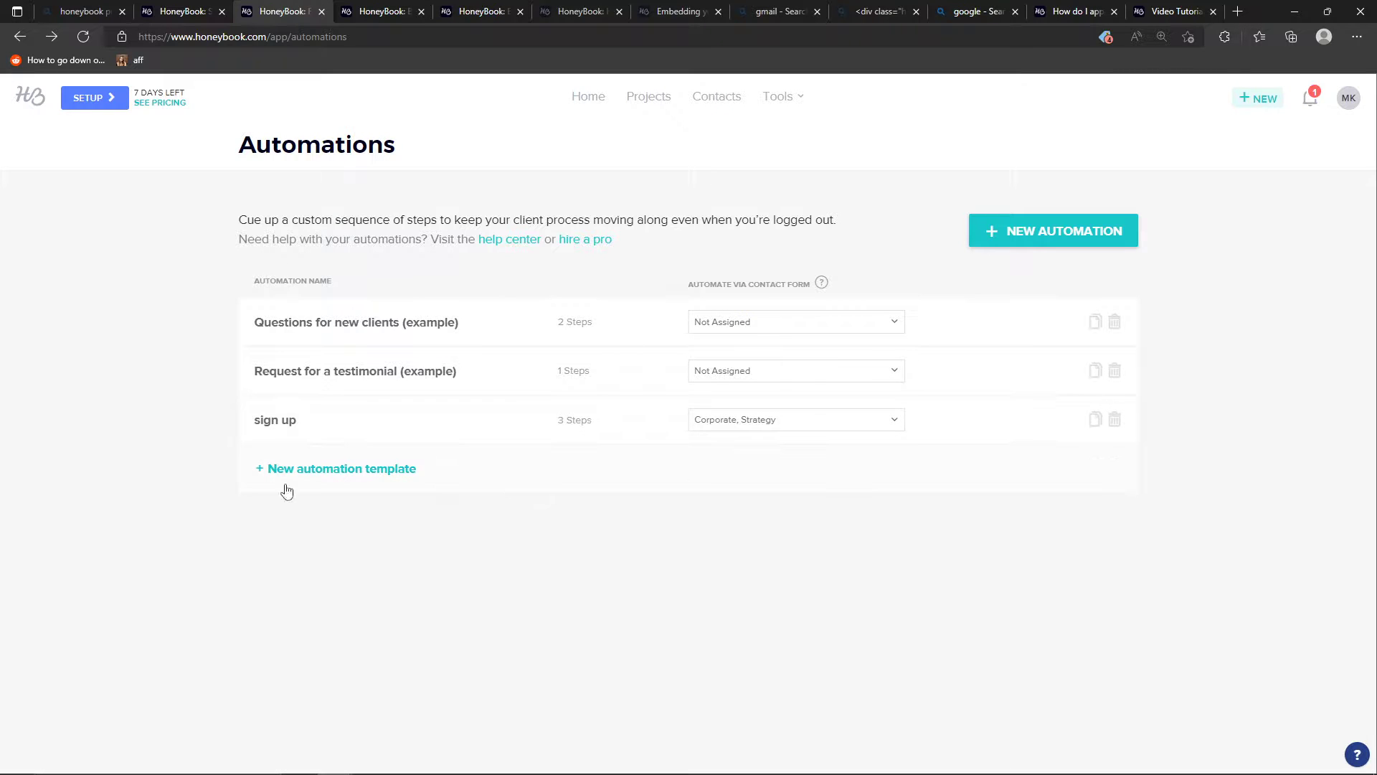
pyautogui.moveTo(544, 441); pyautogui.dragTo(637, 378)
pyautogui.click(678, 575)
pyautogui.click(792, 424)
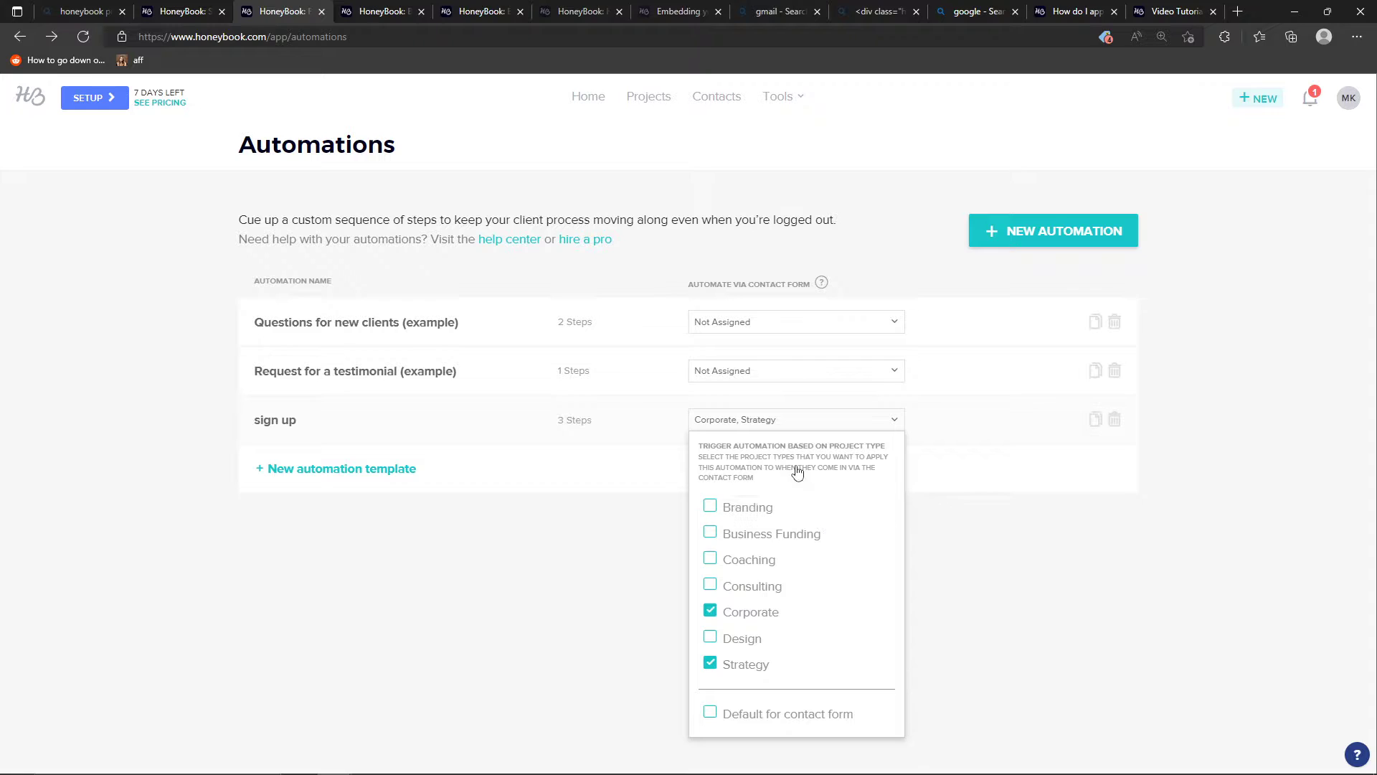
pyautogui.click(745, 721)
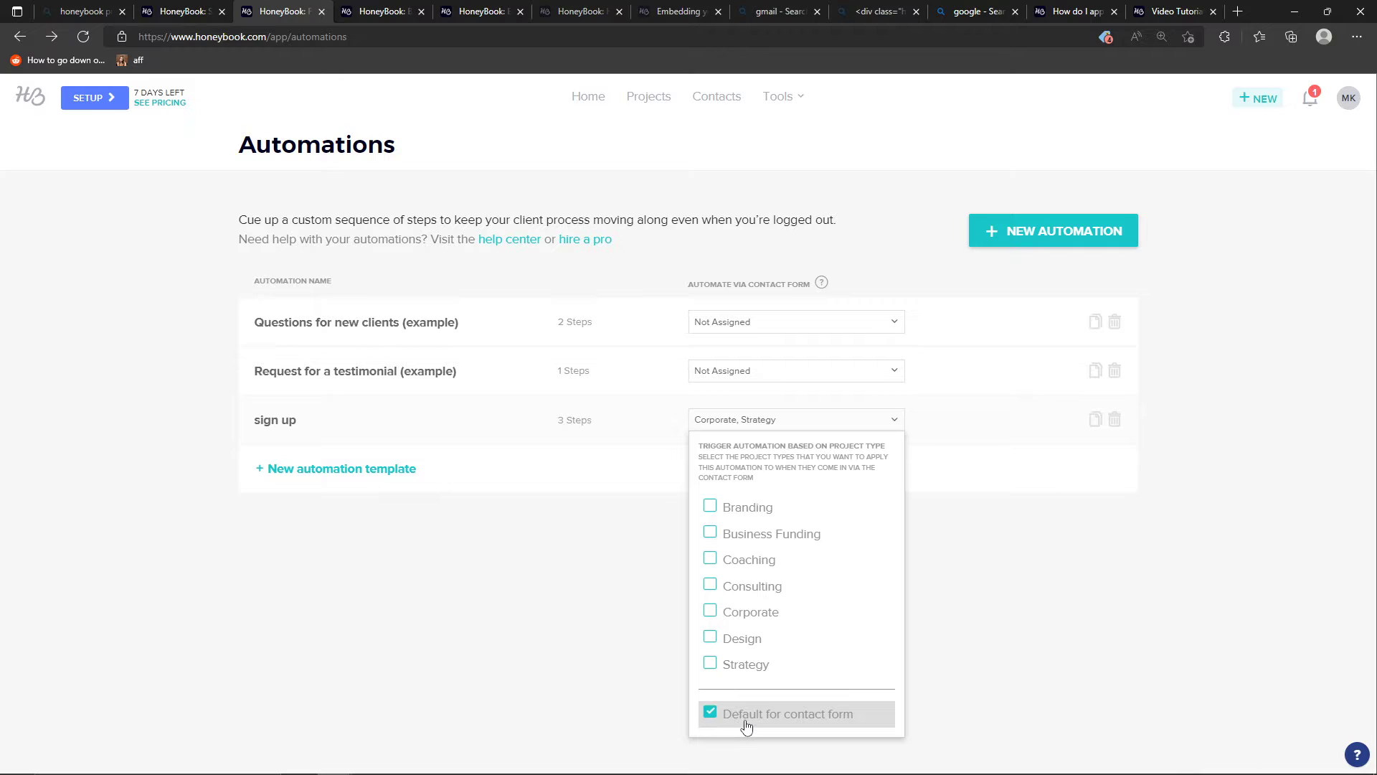